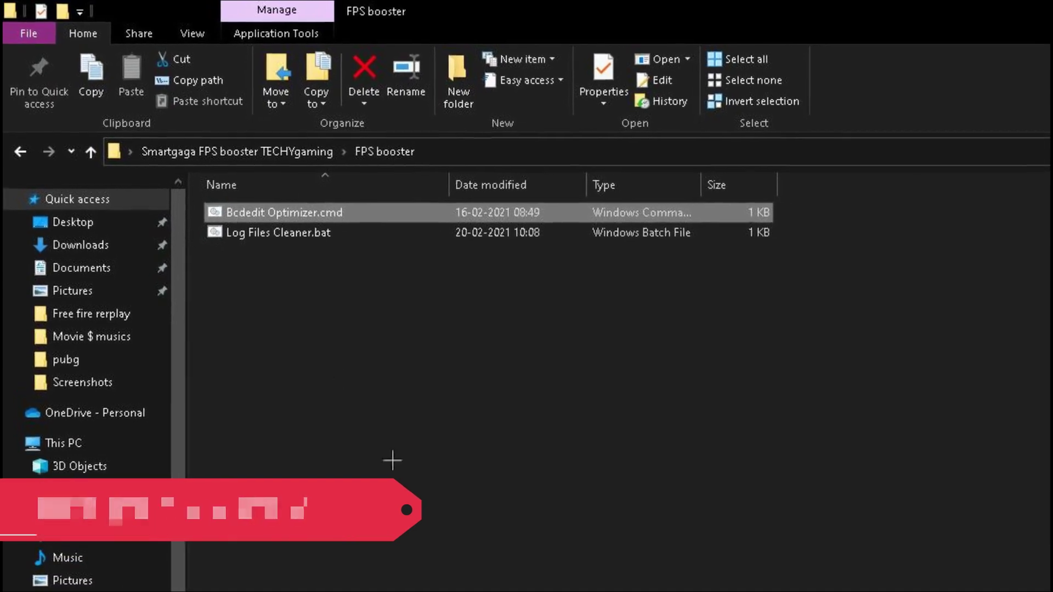
# - Refresh the FPS booster folder and run Log Files Cleaner.bat
pyautogui.rightClick(384, 444)
pyautogui.click(412, 276)
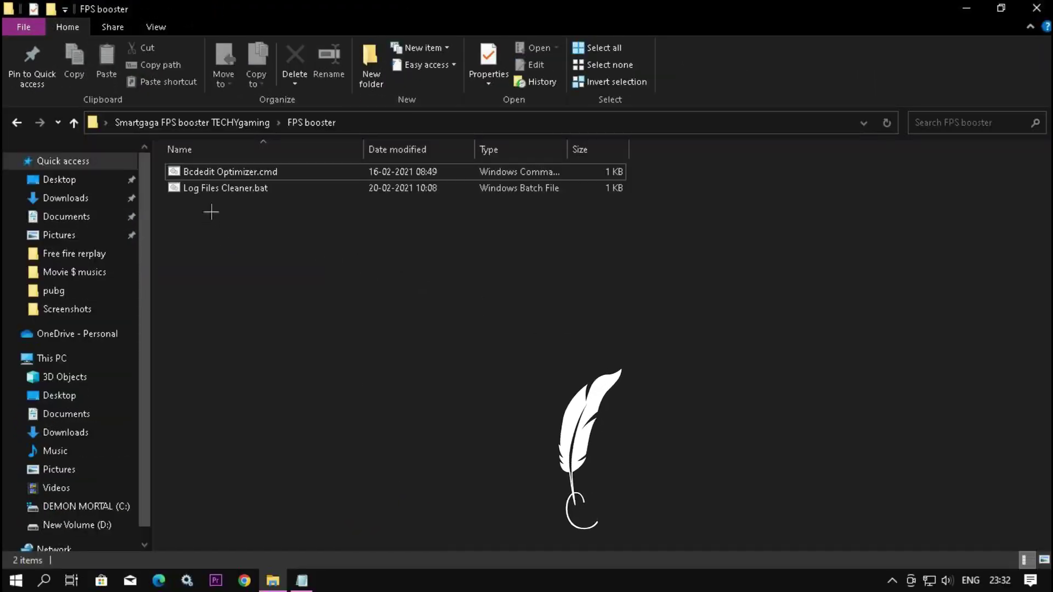
pyautogui.doubleClick(232, 188)
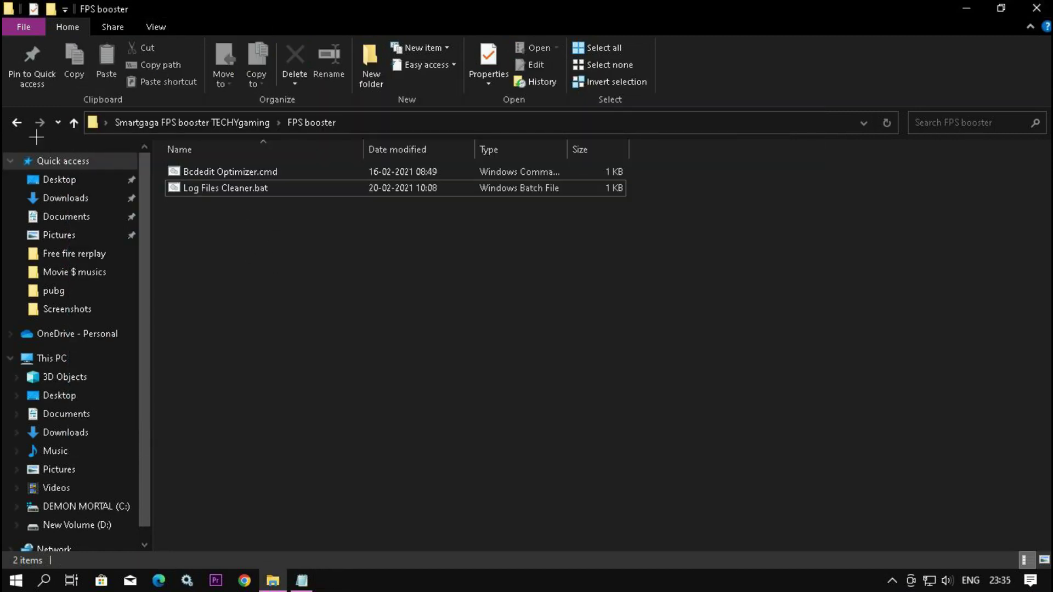
# - Run the Disable Windows Tracking and Spyware script from the TECHYgaming OPTEMIZER folder and close its console when it finishes
pyautogui.click(13, 122)
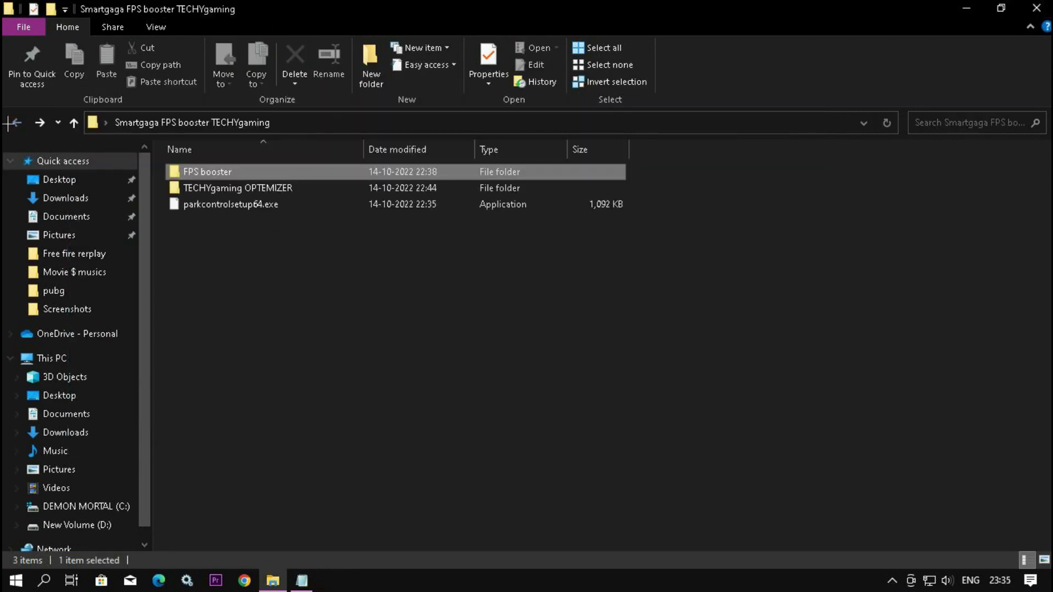
pyautogui.click(236, 187)
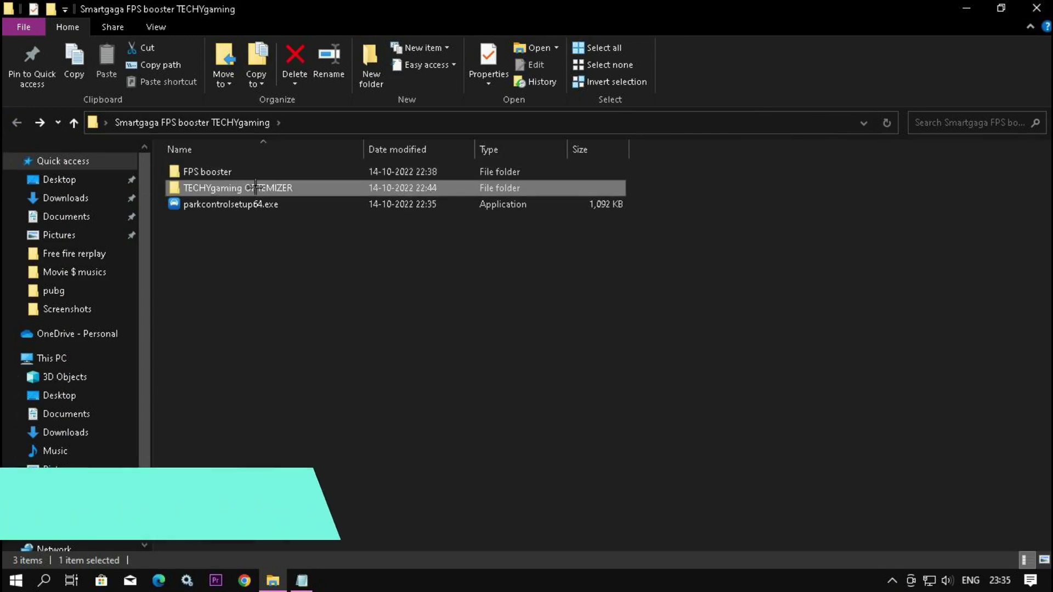
pyautogui.doubleClick(255, 188)
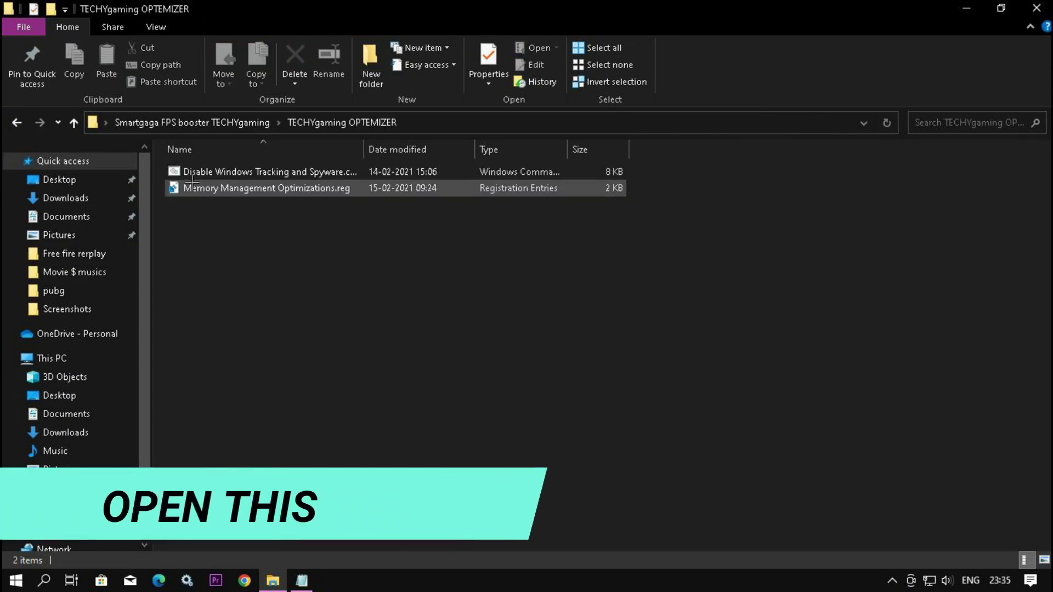
pyautogui.doubleClick(245, 173)
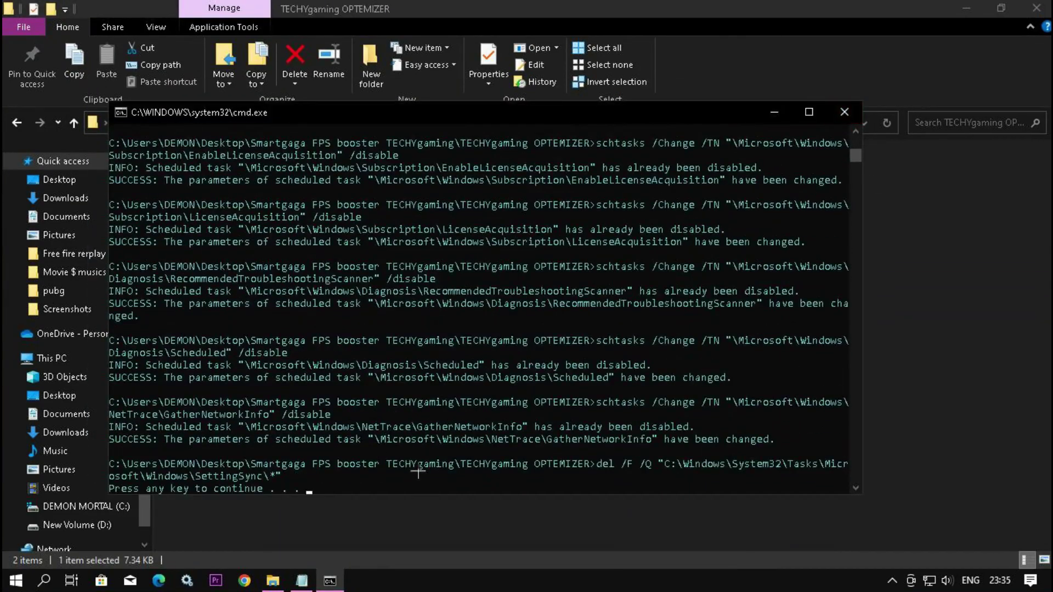
pyautogui.press('Return')
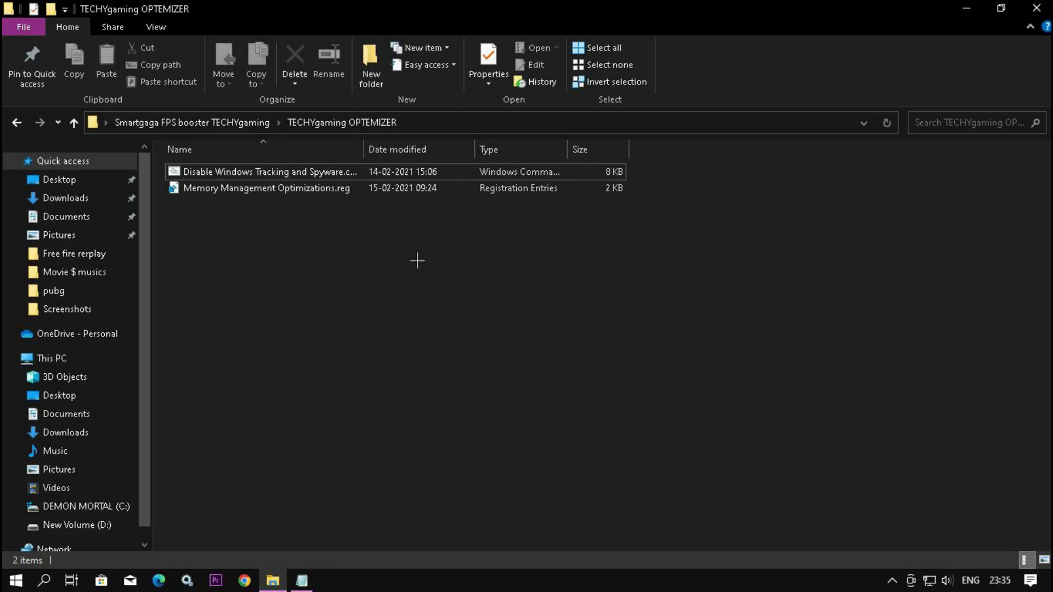
pyautogui.rightClick(416, 258)
pyautogui.click(384, 297)
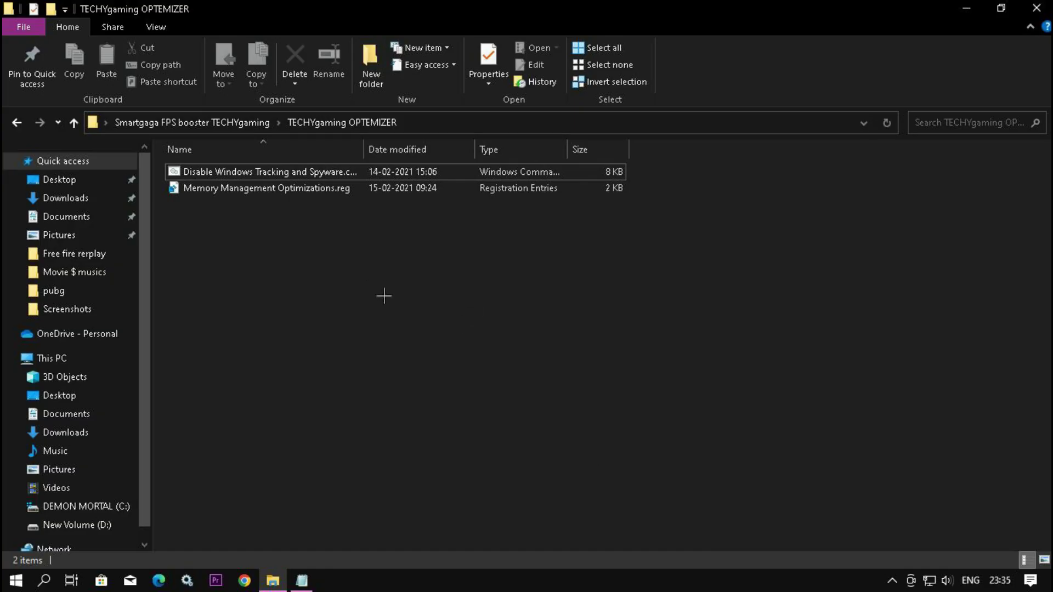
# - Merge Memory Management Optimizations.reg into the Windows registry and accept the confirmations
pyautogui.click(268, 189)
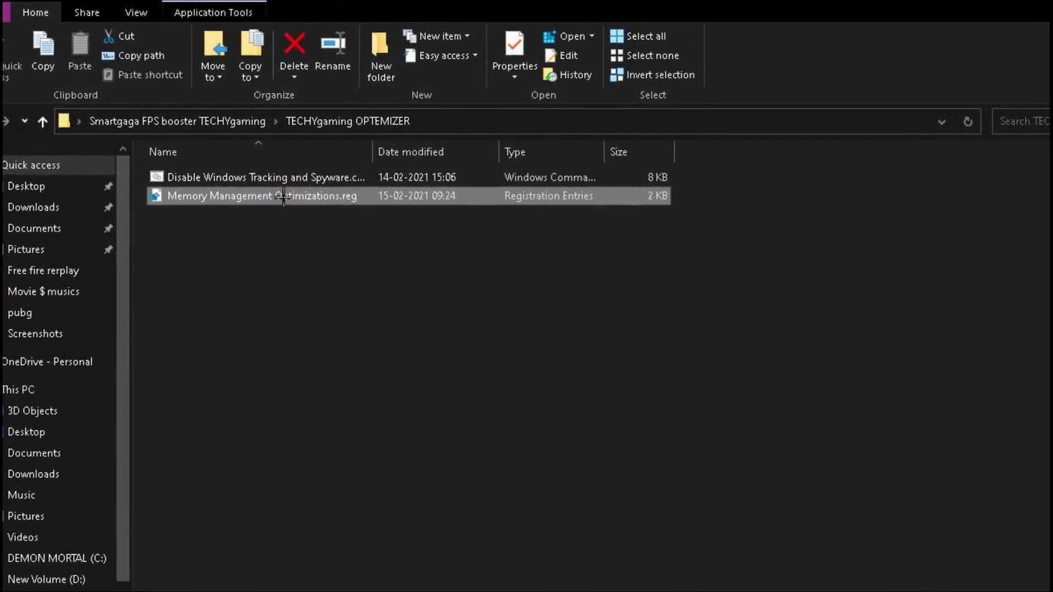
pyautogui.rightClick(267, 196)
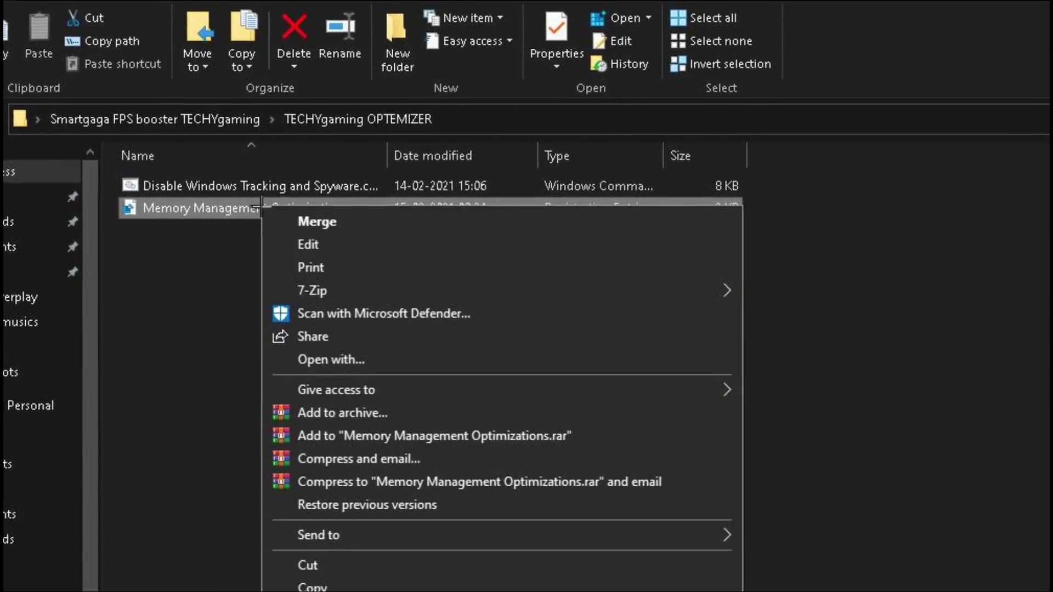
pyautogui.click(308, 222)
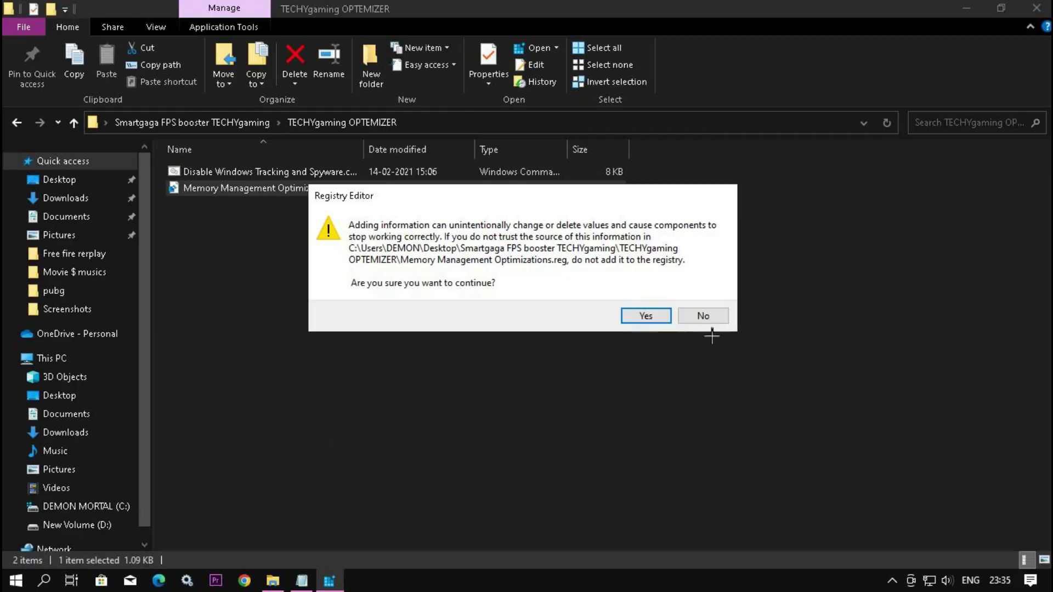
pyautogui.click(642, 311)
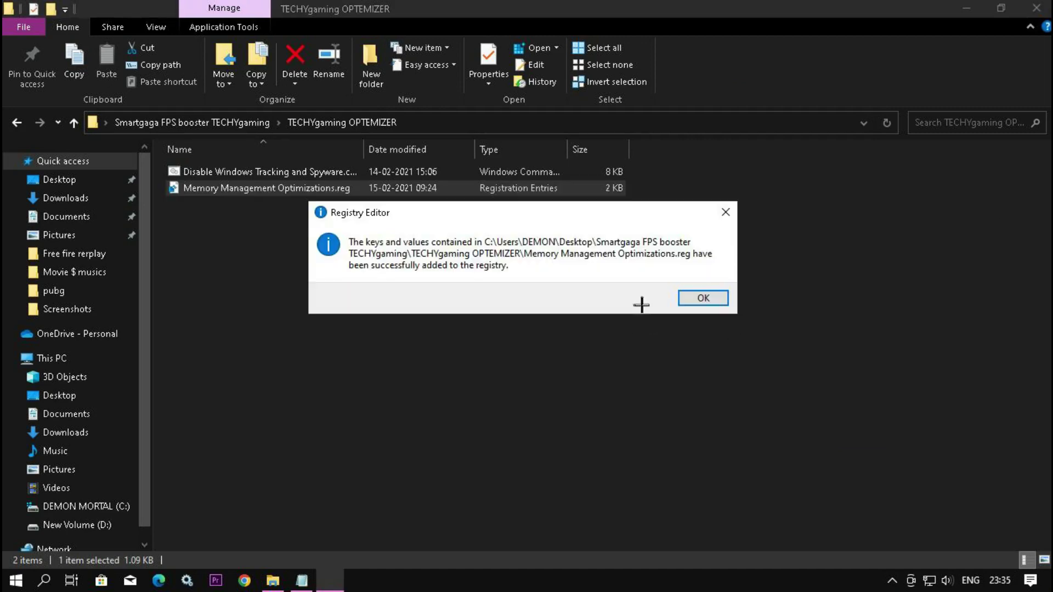
pyautogui.click(724, 299)
pyautogui.click(385, 287)
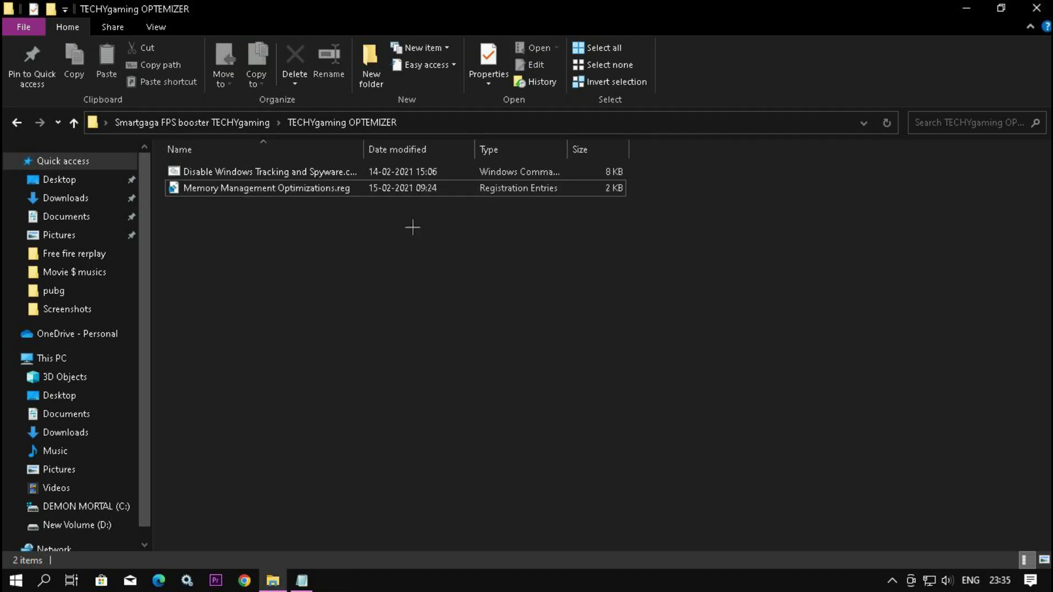
# - Return to the Smartgaga FPS booster TECHYgaming folder and start parkcontrolsetup64.exe as administrator with English as the installer language
pyautogui.click(14, 120)
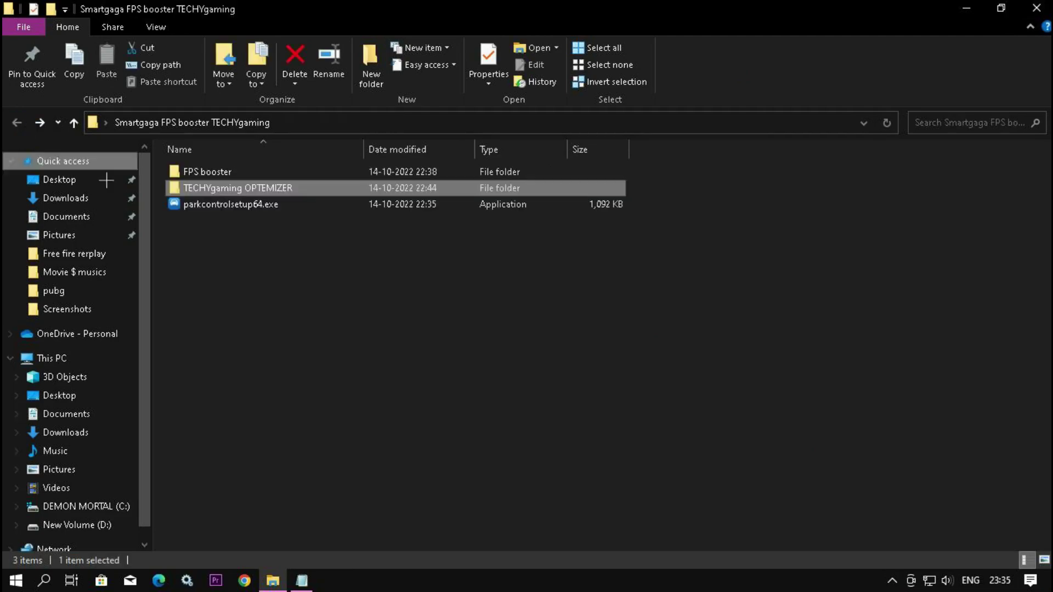
pyautogui.click(475, 259)
pyautogui.rightClick(470, 255)
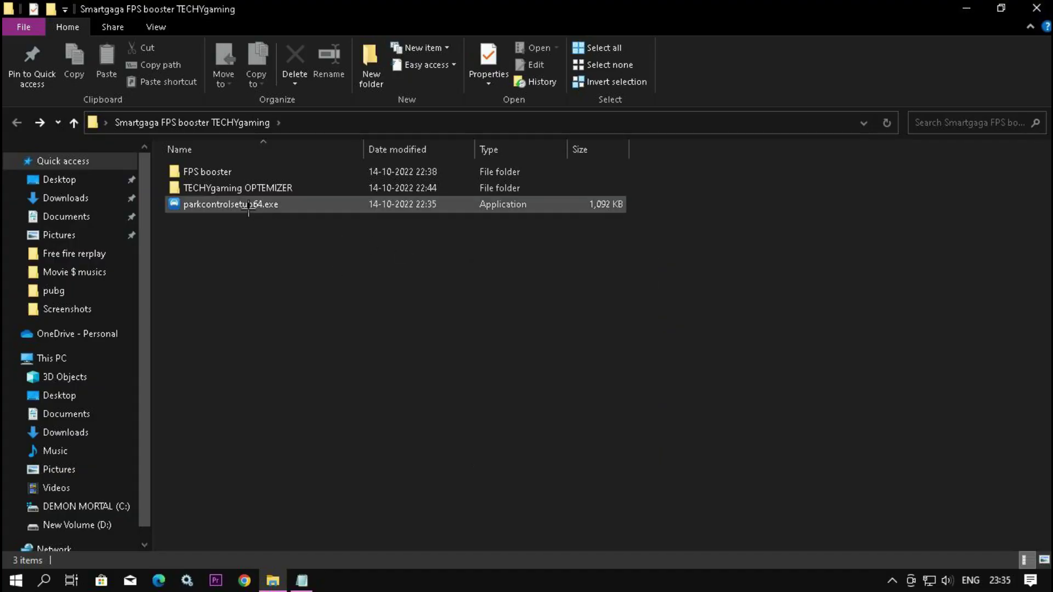
pyautogui.click(242, 207)
pyautogui.rightClick(244, 206)
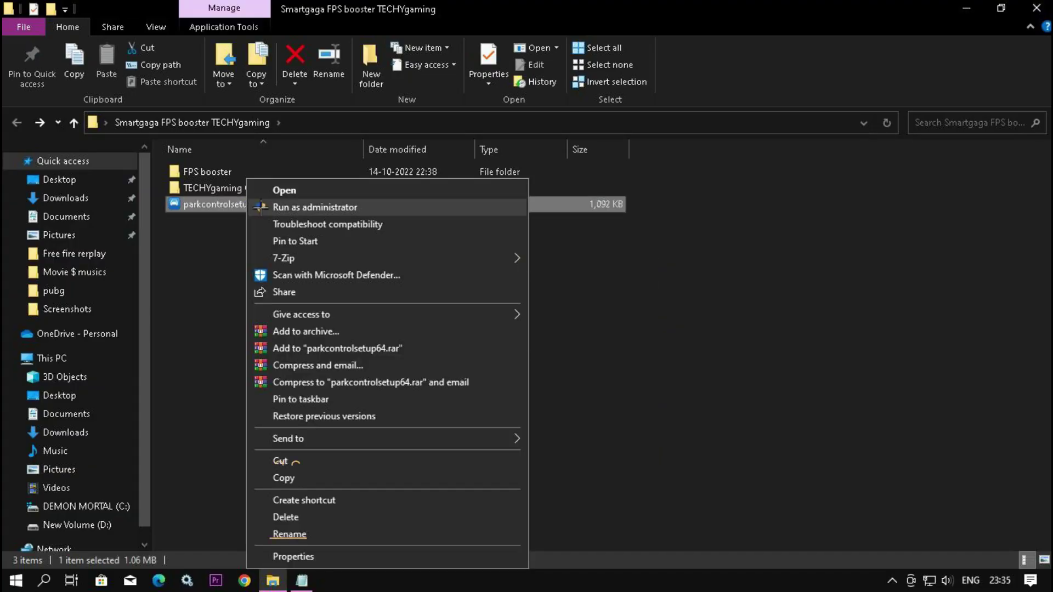
pyautogui.click(326, 207)
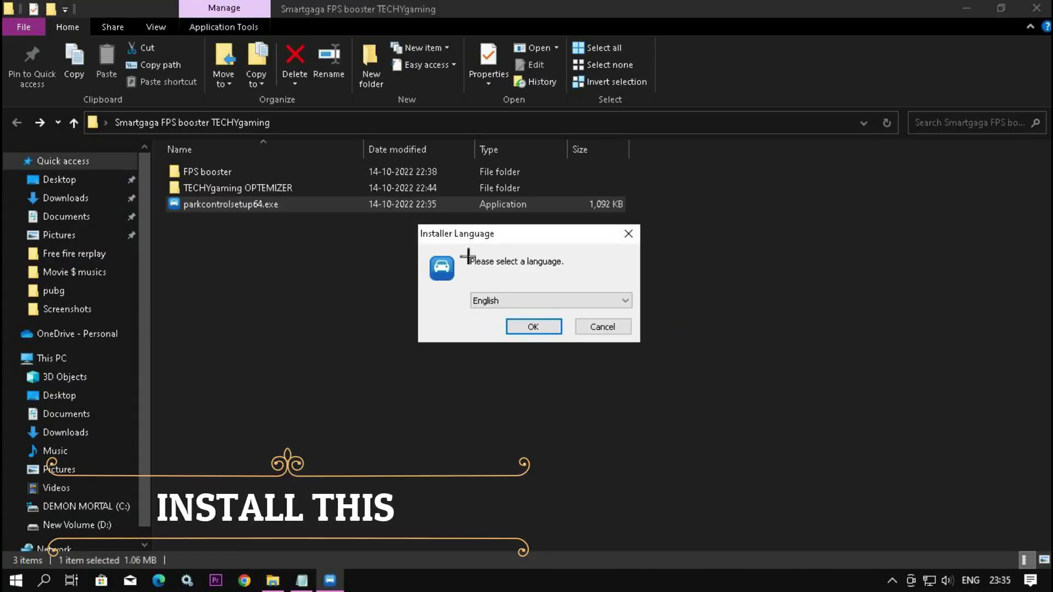
pyautogui.click(536, 327)
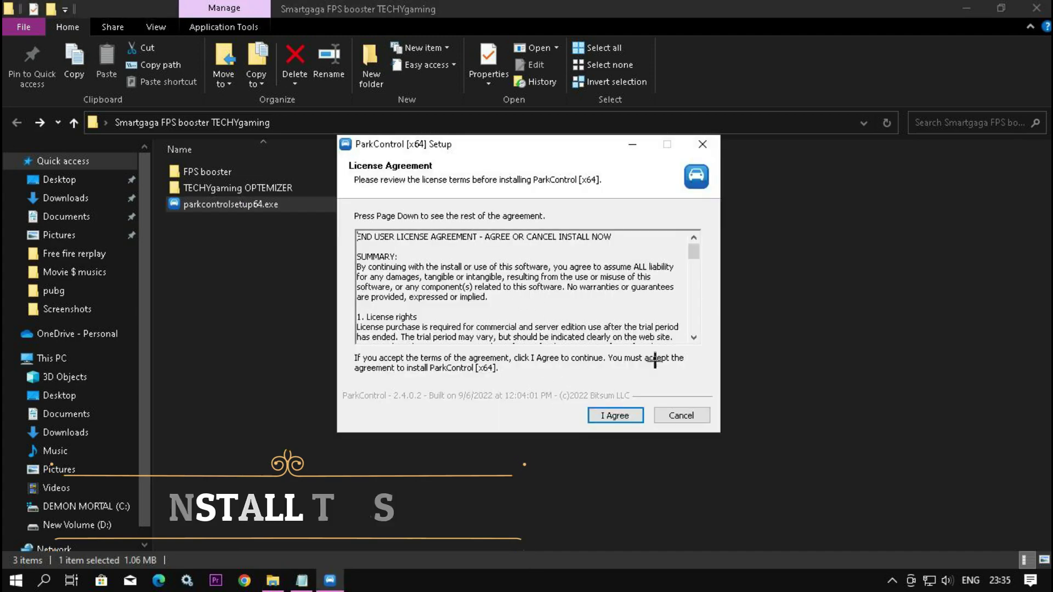
# - Accept the ParkControl license, keep the default components, and install it to C:\Program Files\ParkControl
pyautogui.scroll(-10, 631, 318)
pyautogui.click(615, 414)
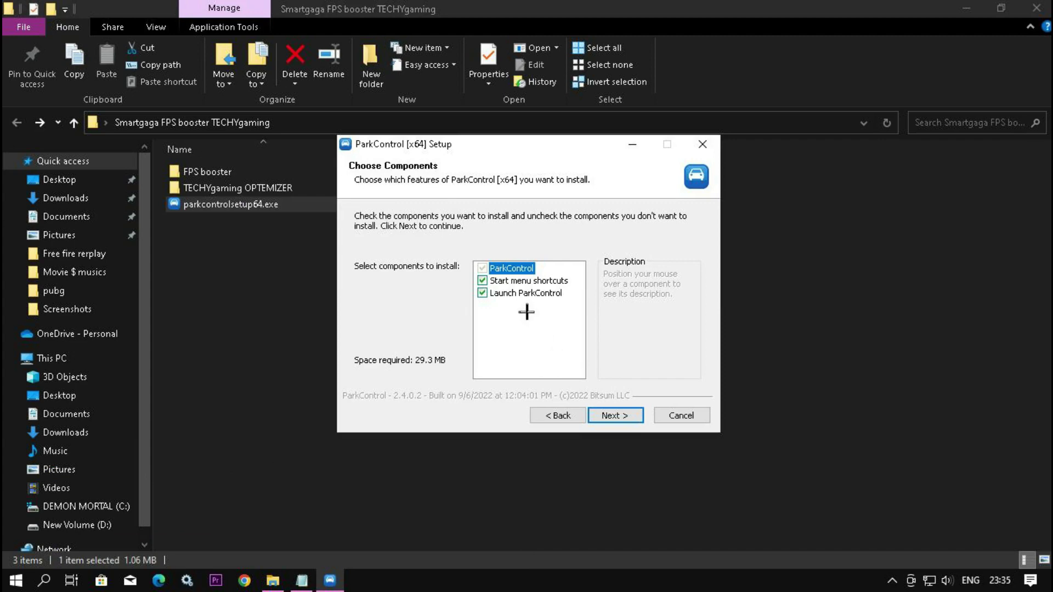
pyautogui.click(606, 415)
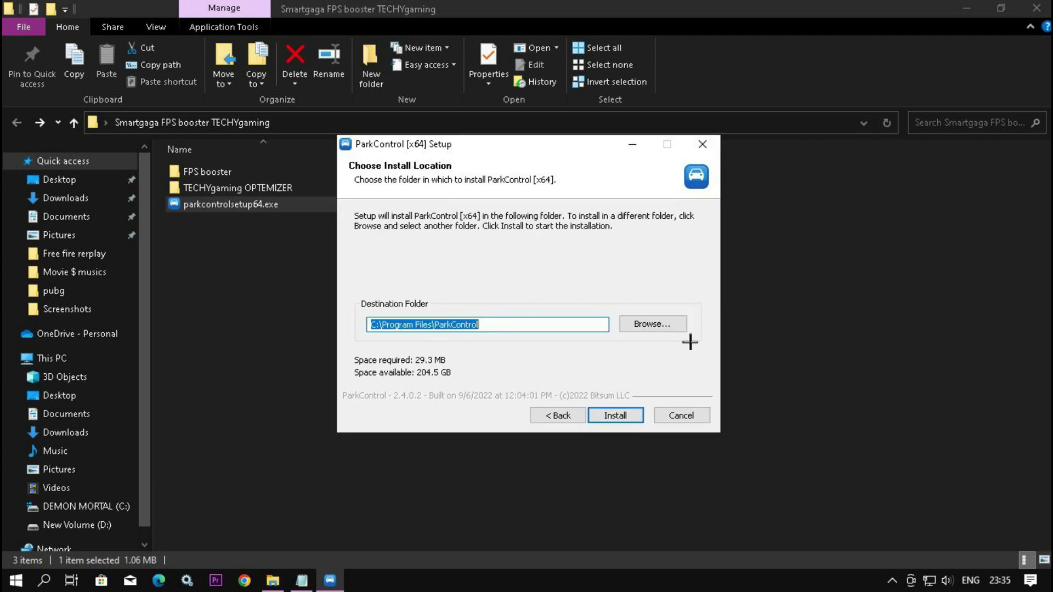
pyautogui.click(610, 418)
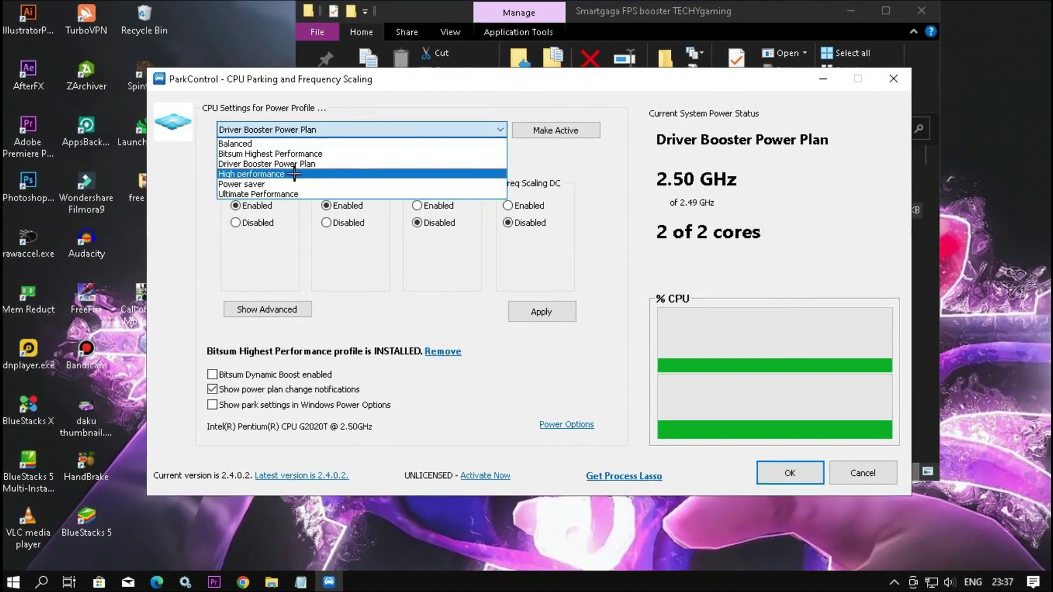
# - Make Bitsum Highest Performance the active power profile in ParkControl and enable frequency scaling for both AC and DC
pyautogui.click(264, 152)
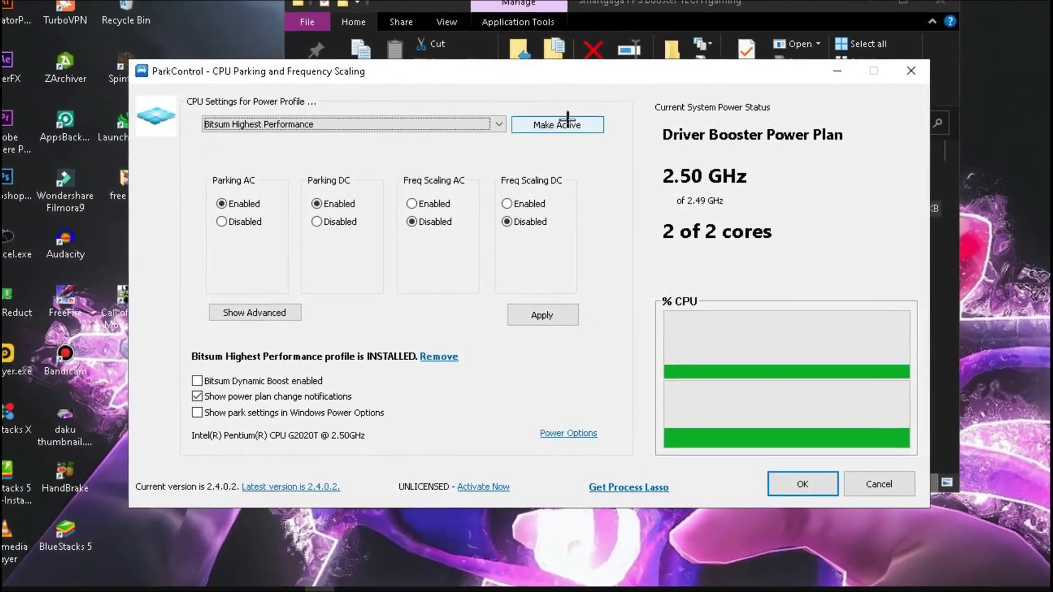
pyautogui.click(541, 129)
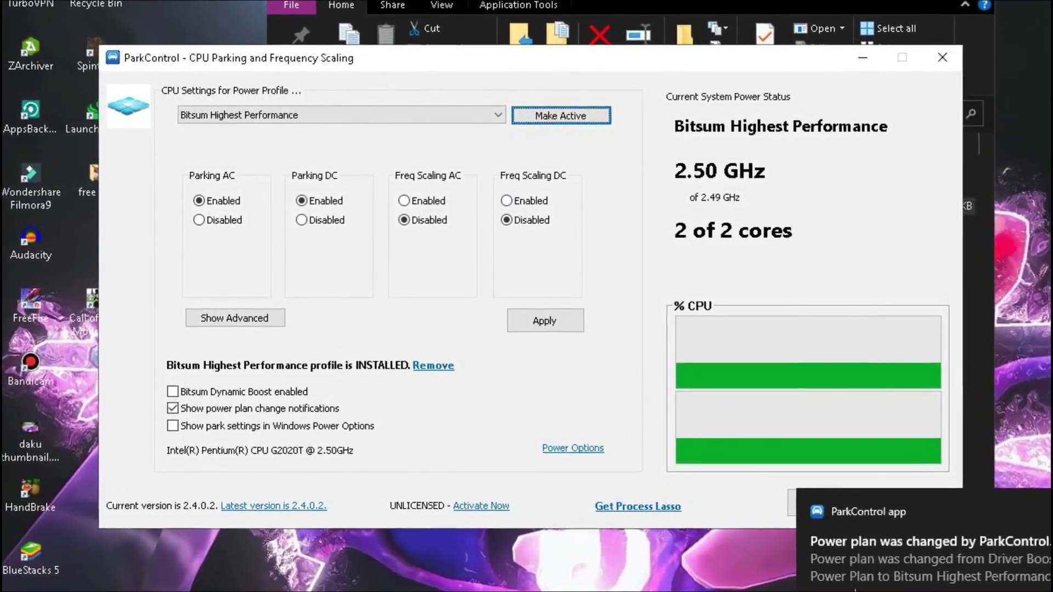
pyautogui.click(412, 201)
pyautogui.click(510, 200)
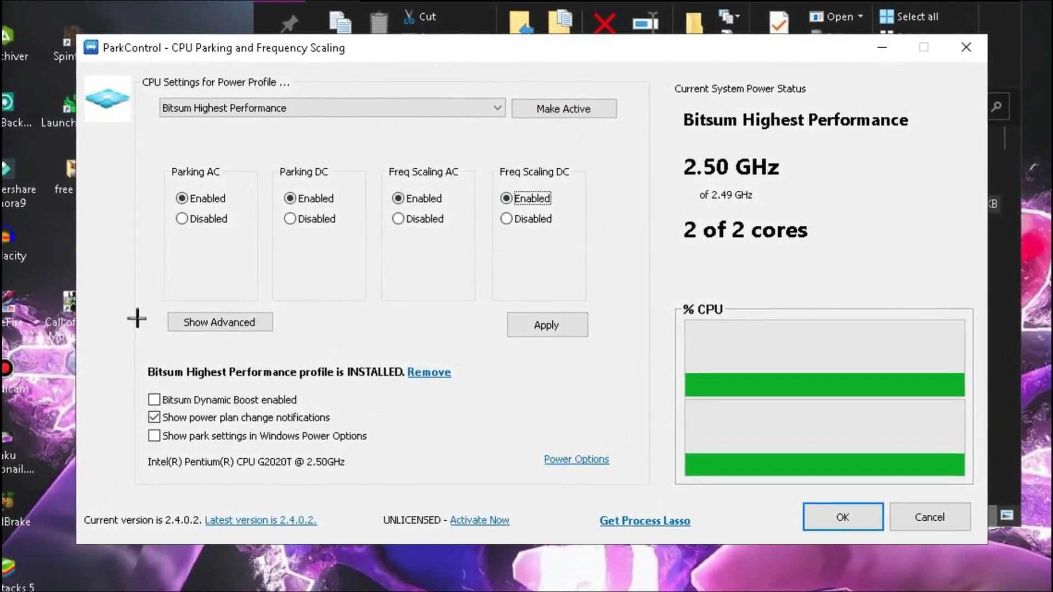
# - Show the advanced CPU values, set Parking AC and DC to 80% and Freq Scaling AC to 90%, and raise Freq Scaling DC
pyautogui.click(219, 322)
pyautogui.click(313, 277)
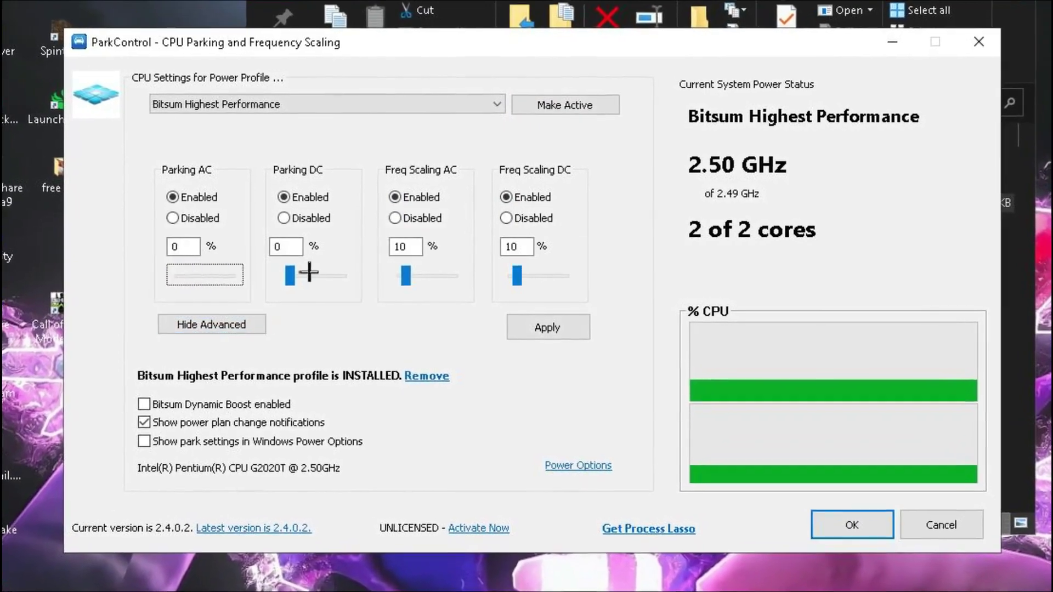
pyautogui.moveTo(415, 276); pyautogui.dragTo(450, 276)
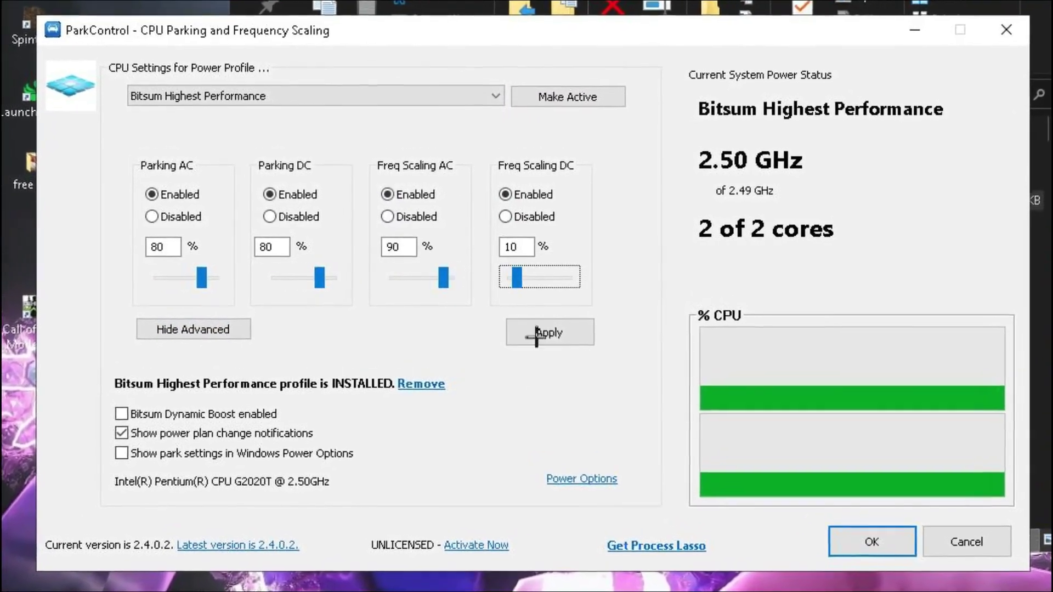
pyautogui.moveTo(517, 276); pyautogui.dragTo(591, 277)
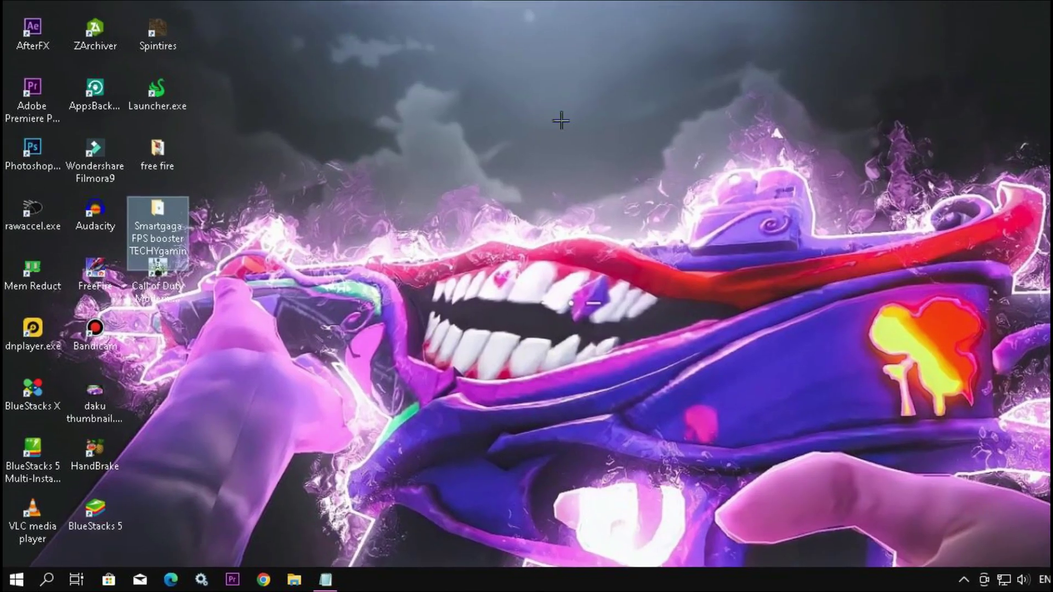
# - Search Windows for "game", open the Game Mode settings, and turn Game Mode off
pyautogui.rightClick(585, 102)
pyautogui.press('Escape')
pyautogui.click(16, 578)
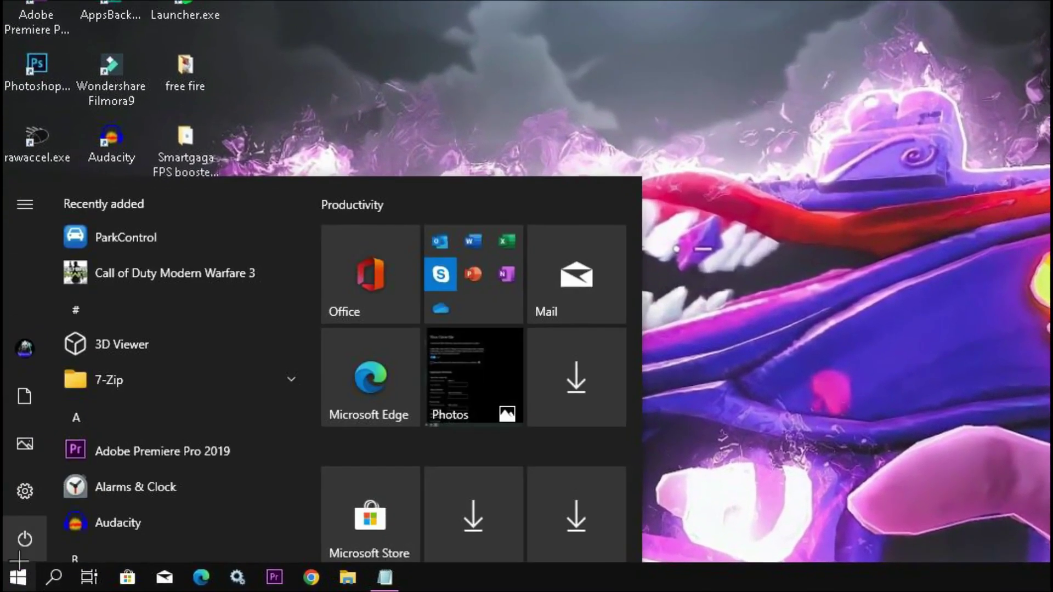
pyautogui.write('game')
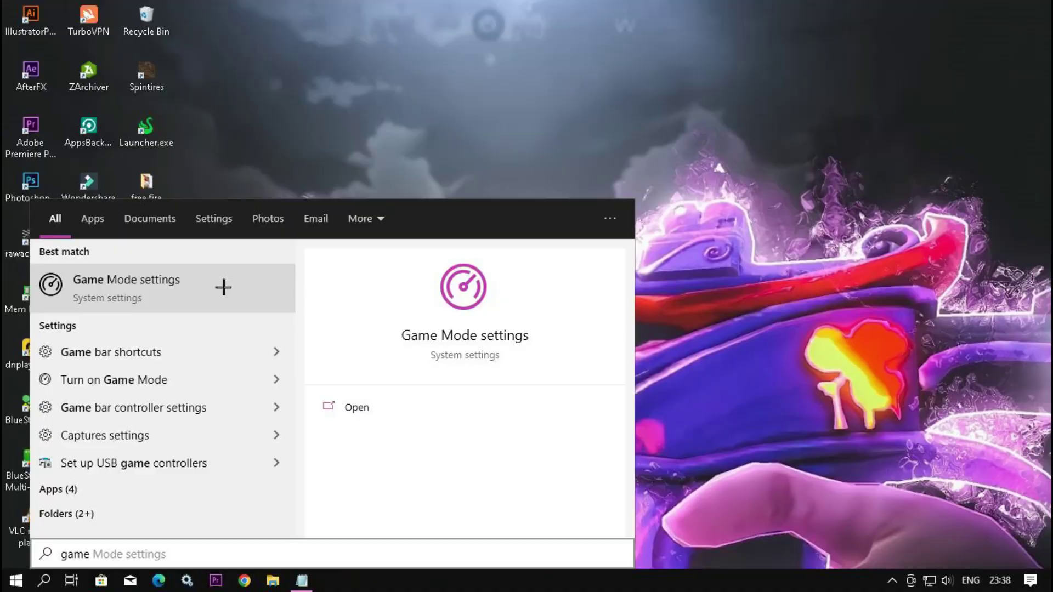
pyautogui.click(314, 87)
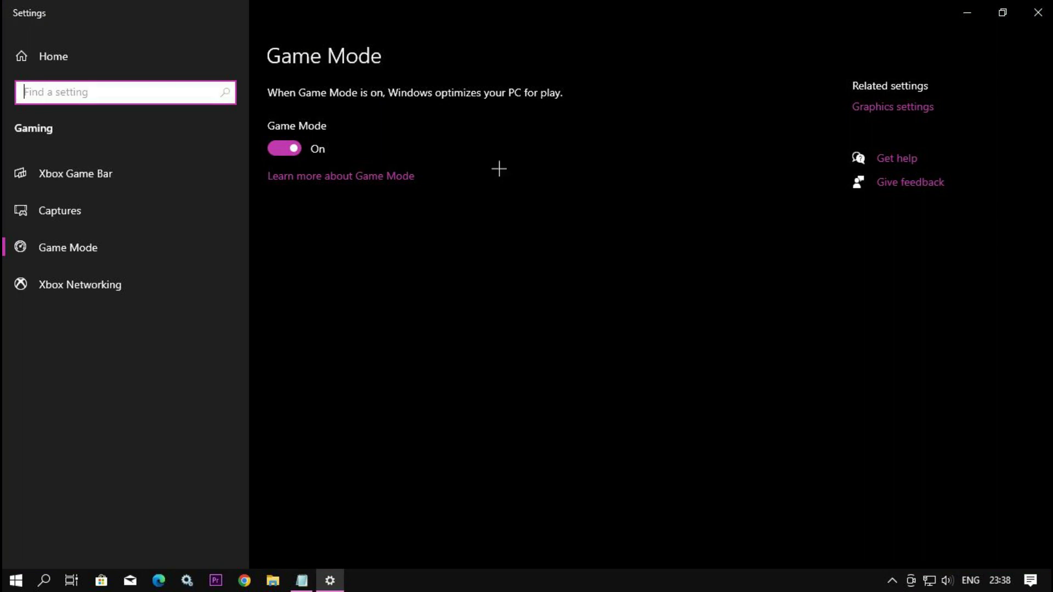
pyautogui.click(279, 149)
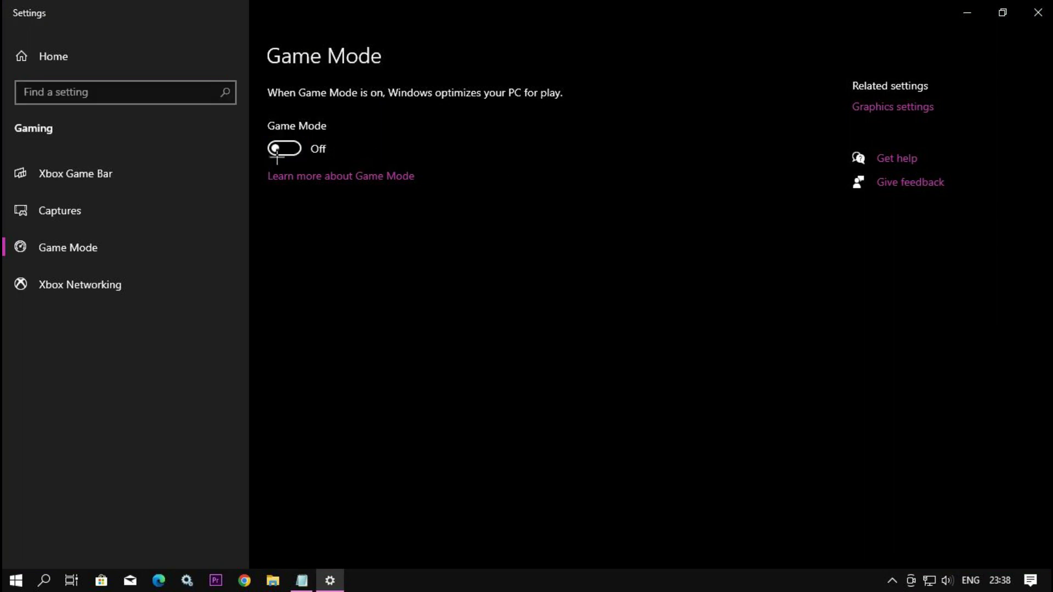
# - Open the related graphics settings and try to add Launcher.exe from the Desktop to the desktop app performance preferences
pyautogui.click(884, 108)
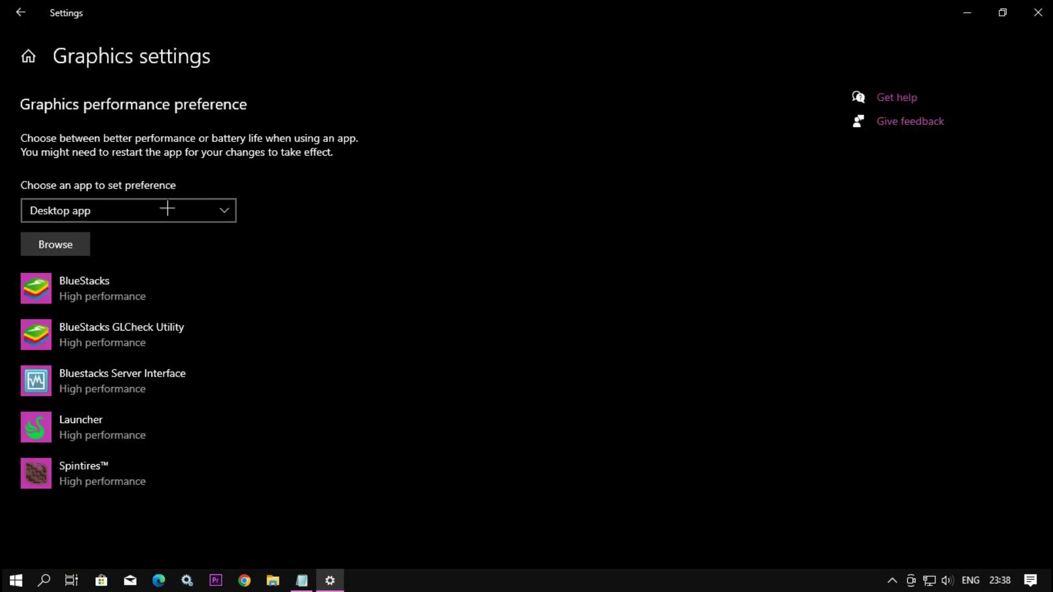
pyautogui.click(105, 202)
pyautogui.click(514, 228)
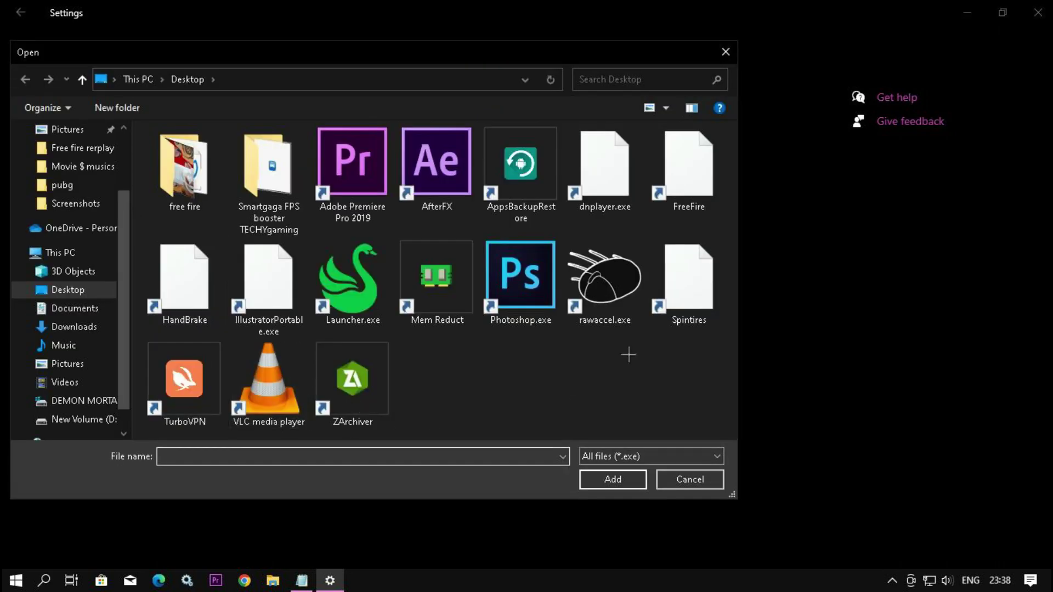
pyautogui.click(390, 272)
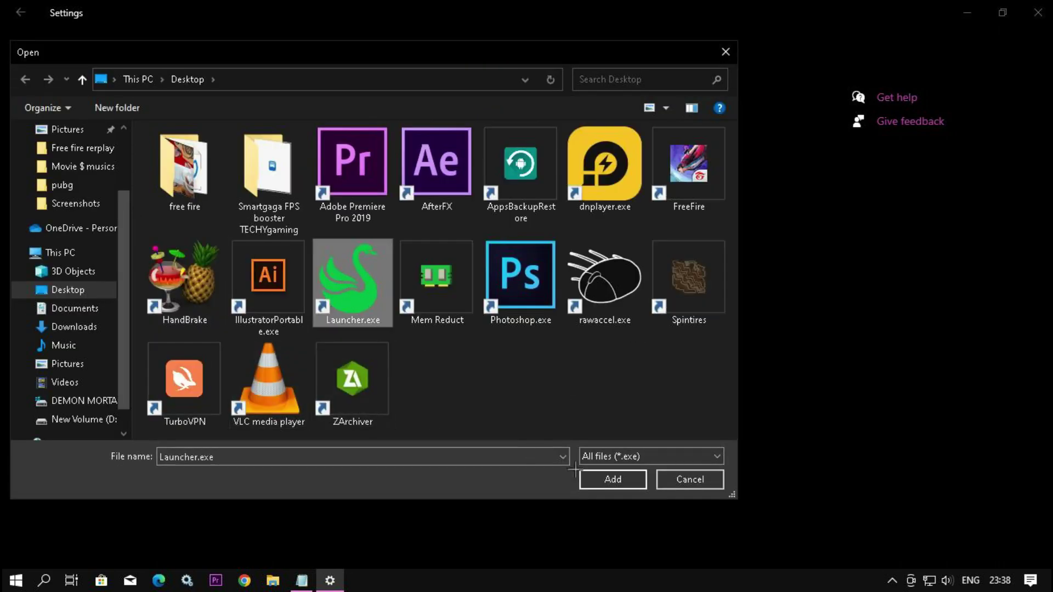
pyautogui.click(610, 478)
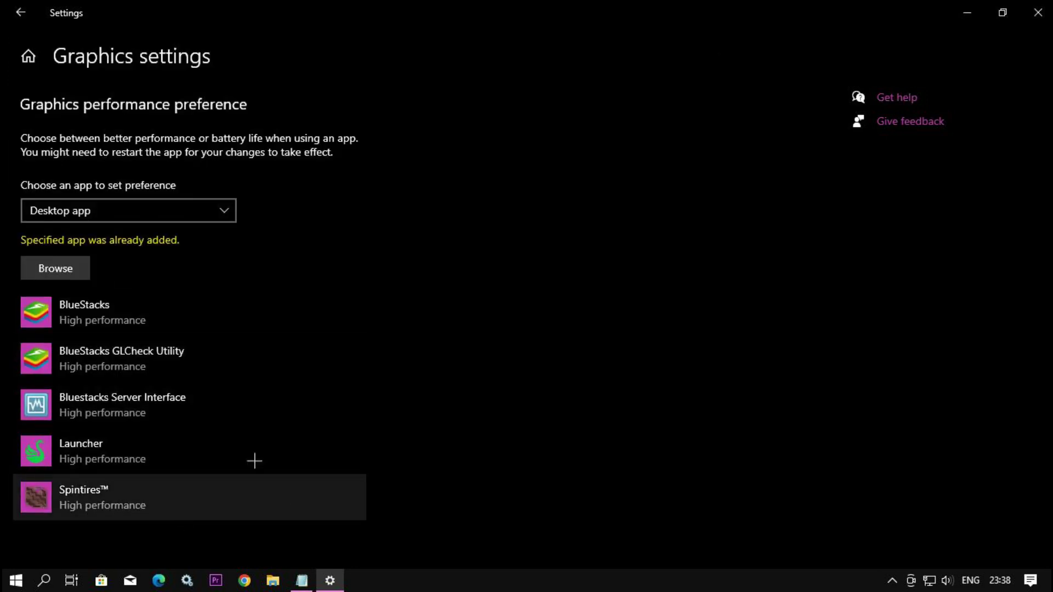
# - Set the graphics preference for the Launcher app to High performance and save it
pyautogui.click(105, 467)
pyautogui.click(238, 529)
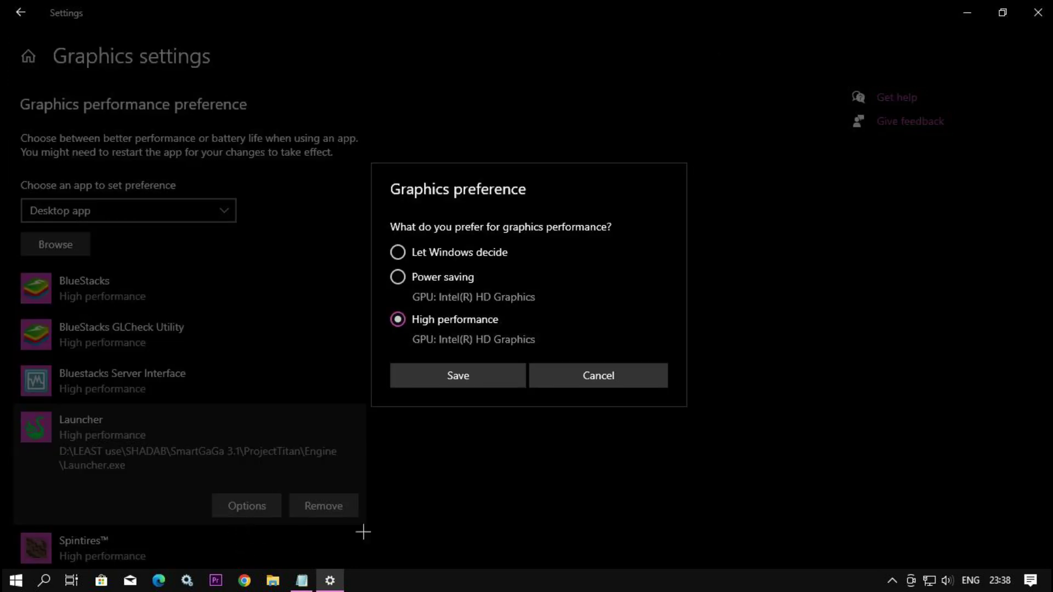
pyautogui.click(455, 373)
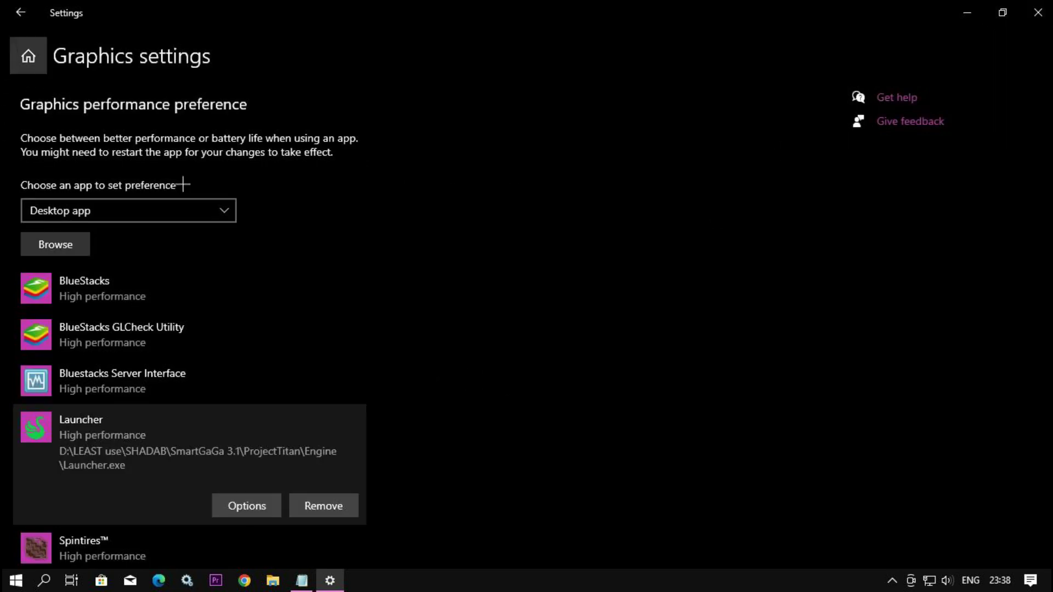
# - Search the settings for "background", open the background apps page, and leave Let apps run in the background turned off
pyautogui.hotkey('alt', 'Left')
pyautogui.click(486, 172)
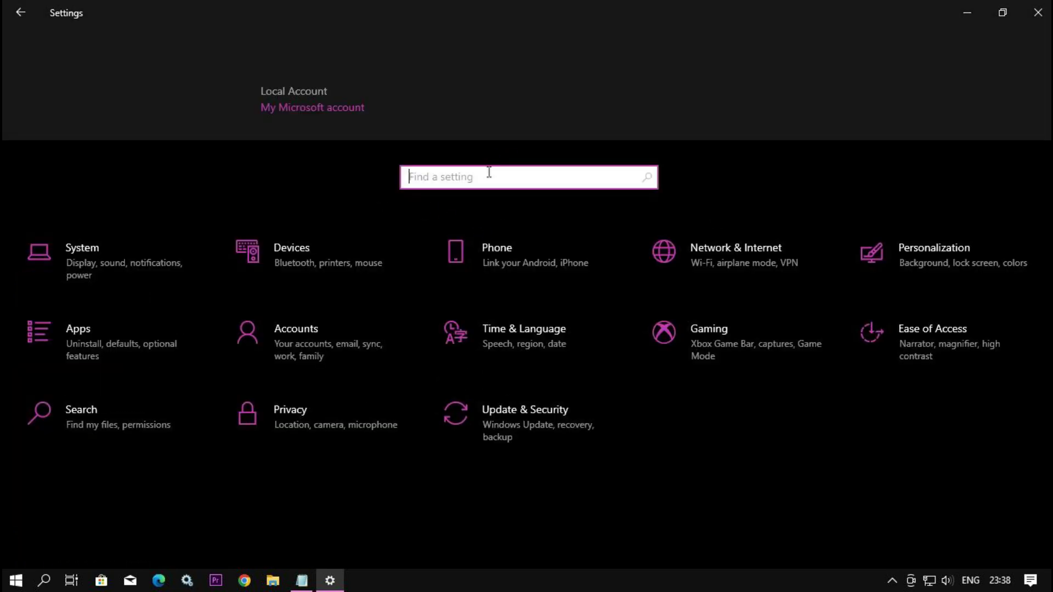
pyautogui.write('backgro')
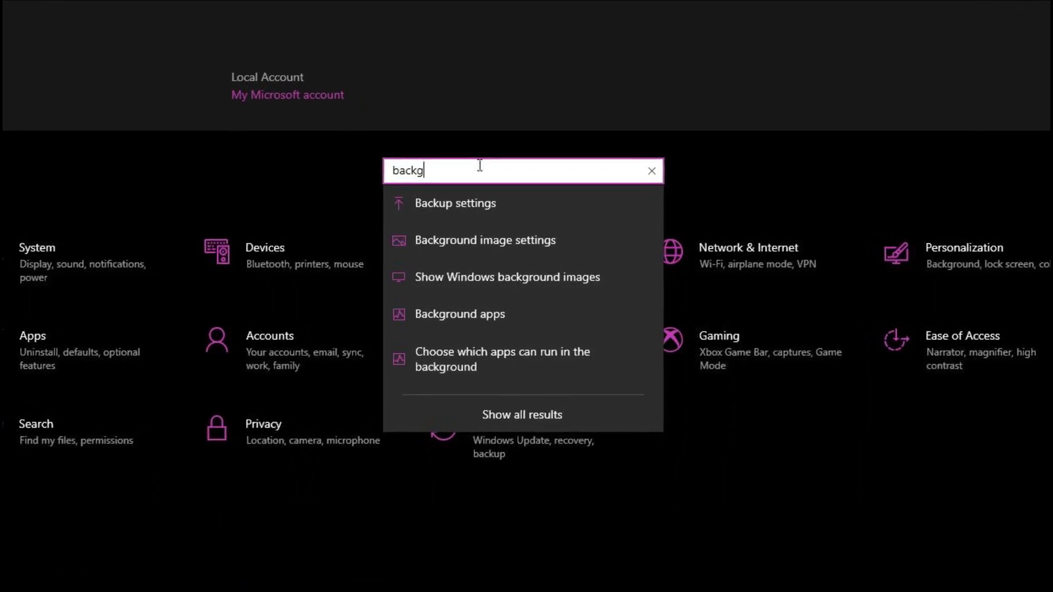
pyautogui.write('und')
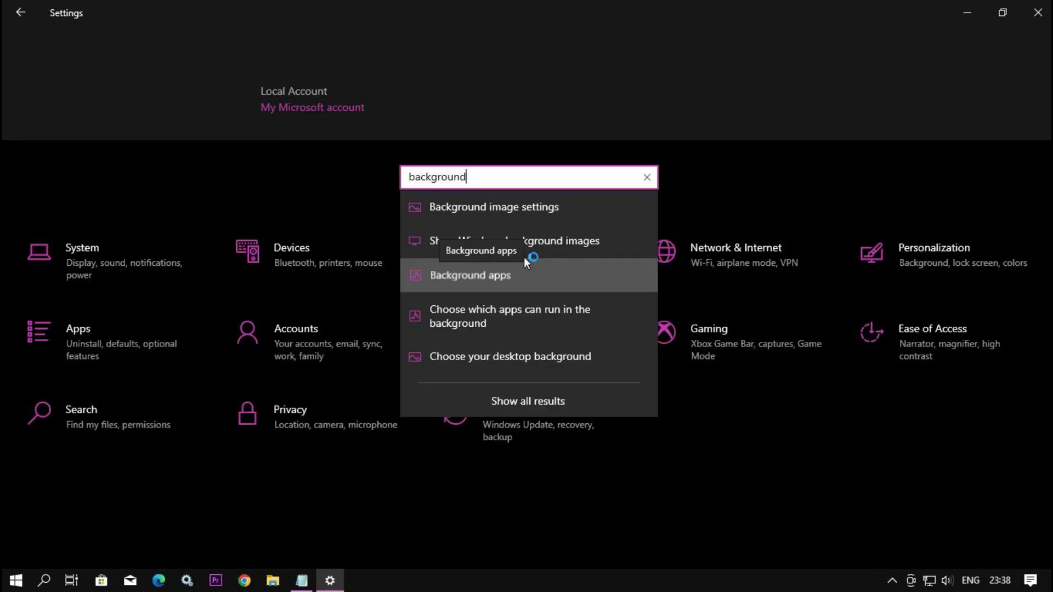
pyautogui.click(492, 320)
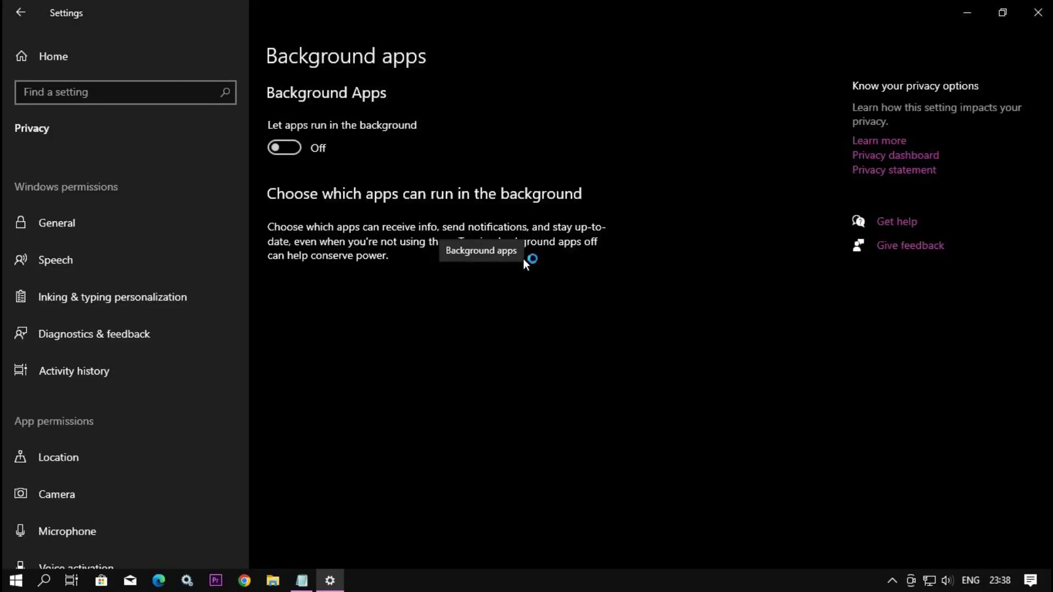
pyautogui.click(286, 147)
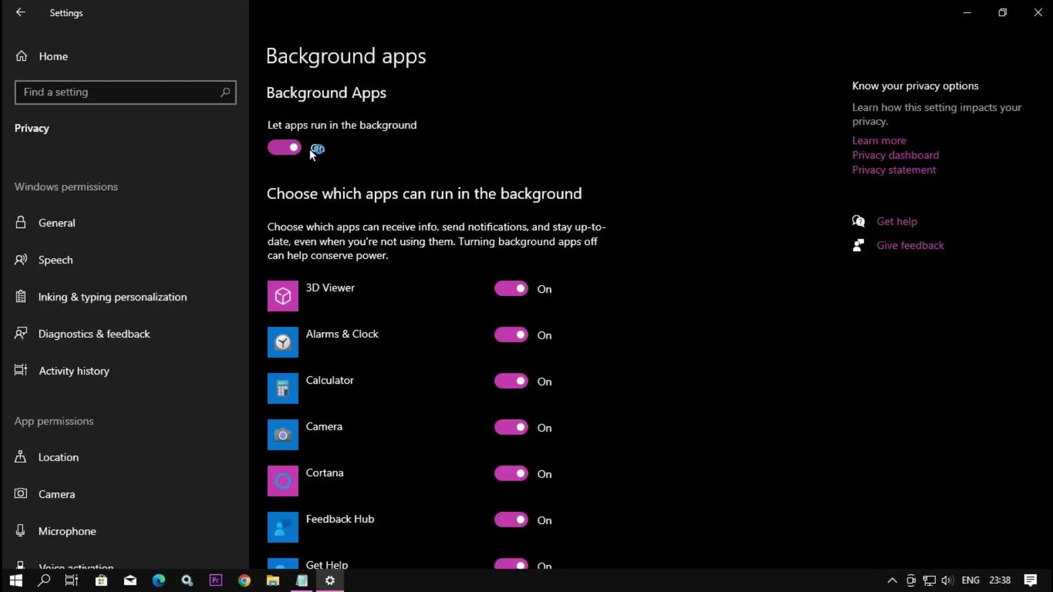
pyautogui.click(284, 153)
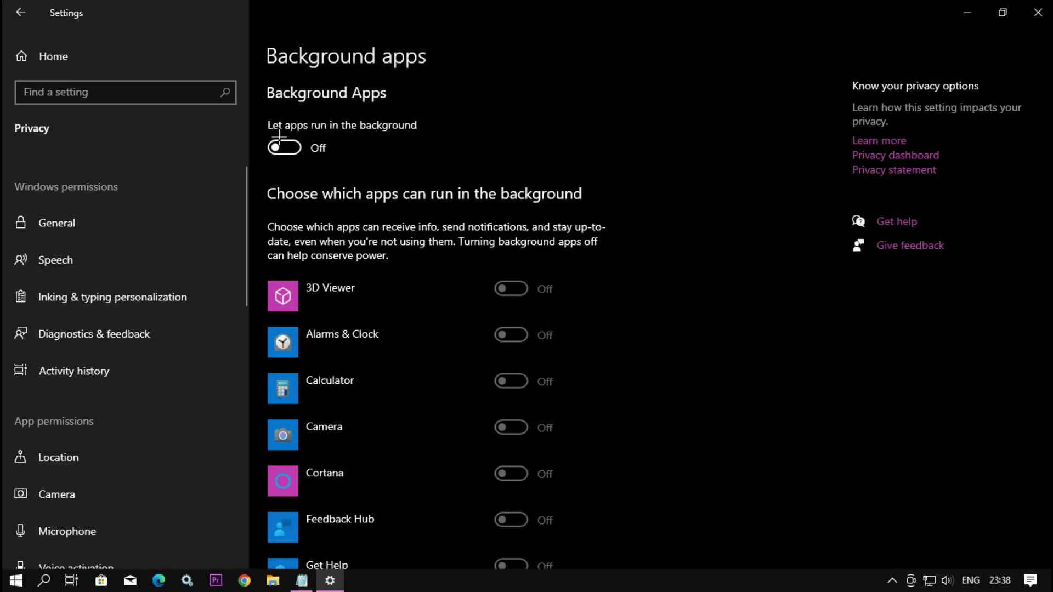
pyautogui.click(20, 12)
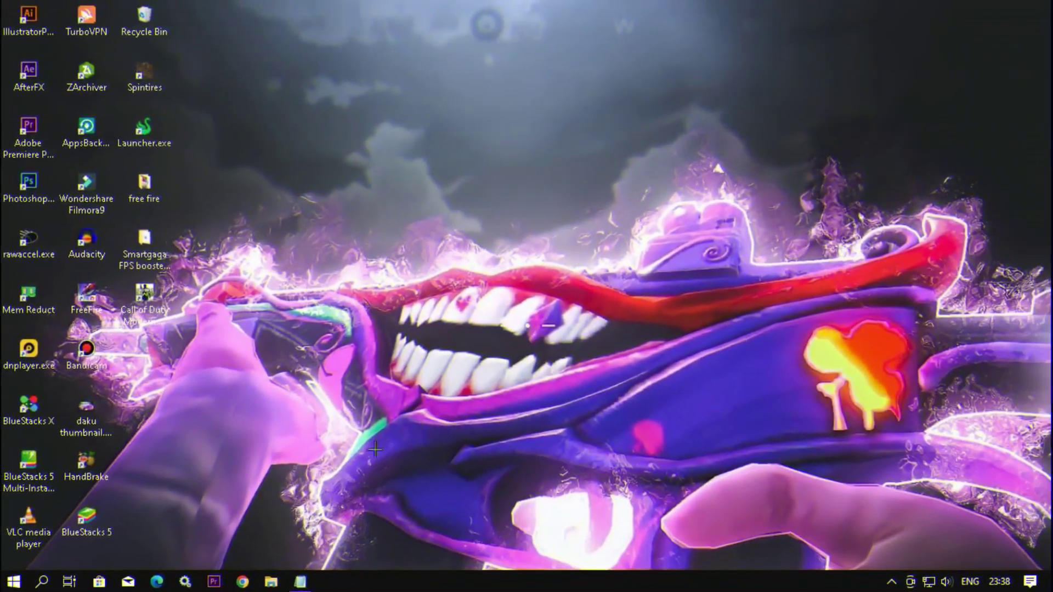
# - Open the properties of This PC and bring up the advanced system settings
pyautogui.press('super+e')
pyautogui.click(42, 362)
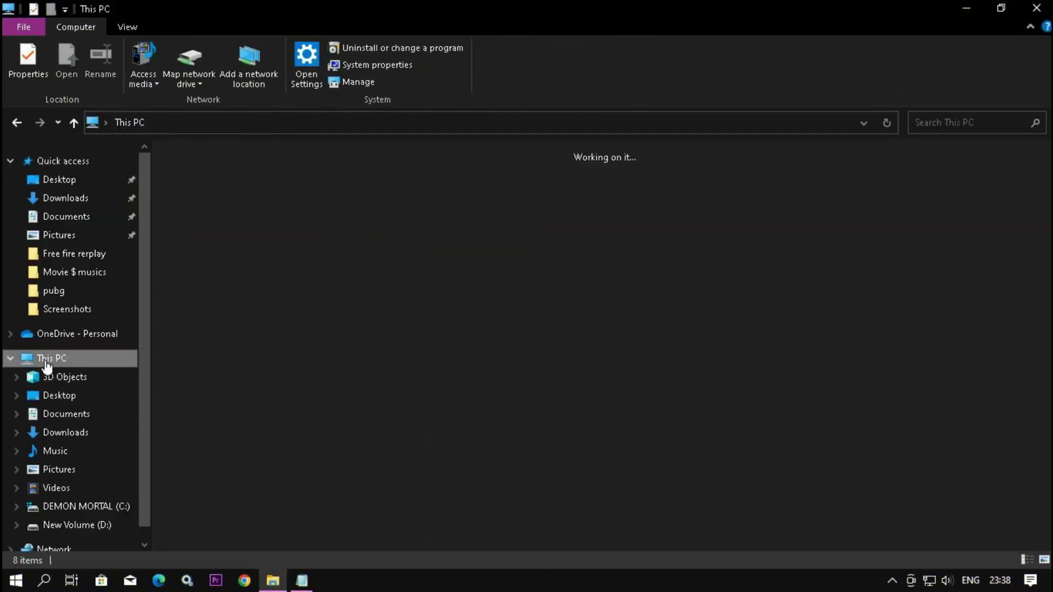
pyautogui.rightClick(454, 393)
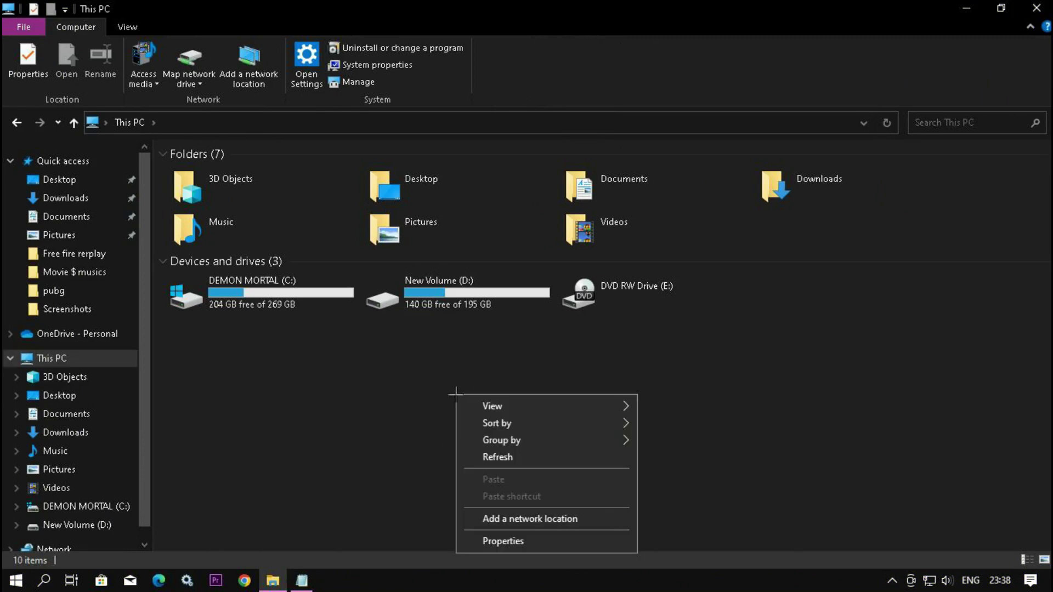
pyautogui.click(492, 538)
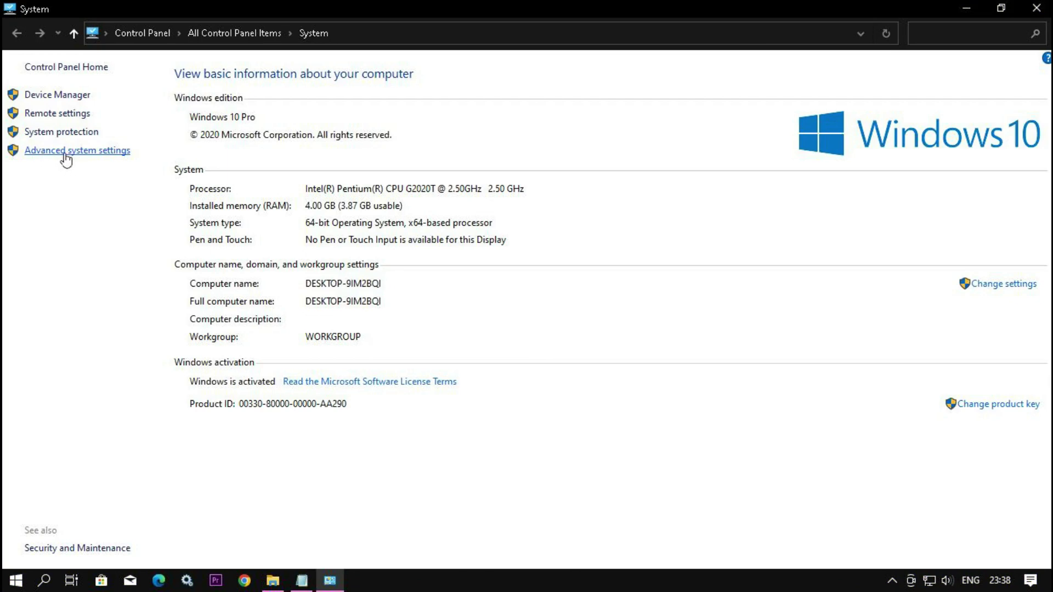
pyautogui.click(66, 156)
pyautogui.moveTo(285, 77); pyautogui.dragTo(550, 75)
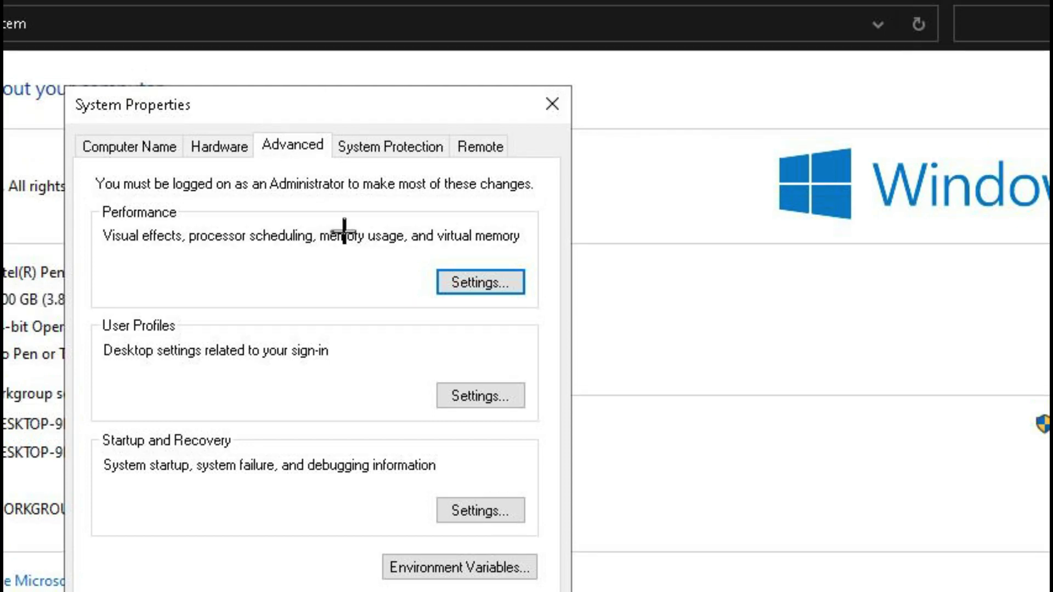
# - In the custom visual effects, enable Smooth edges of screen fonts, apply the performance options, and close the system windows
pyautogui.click(464, 283)
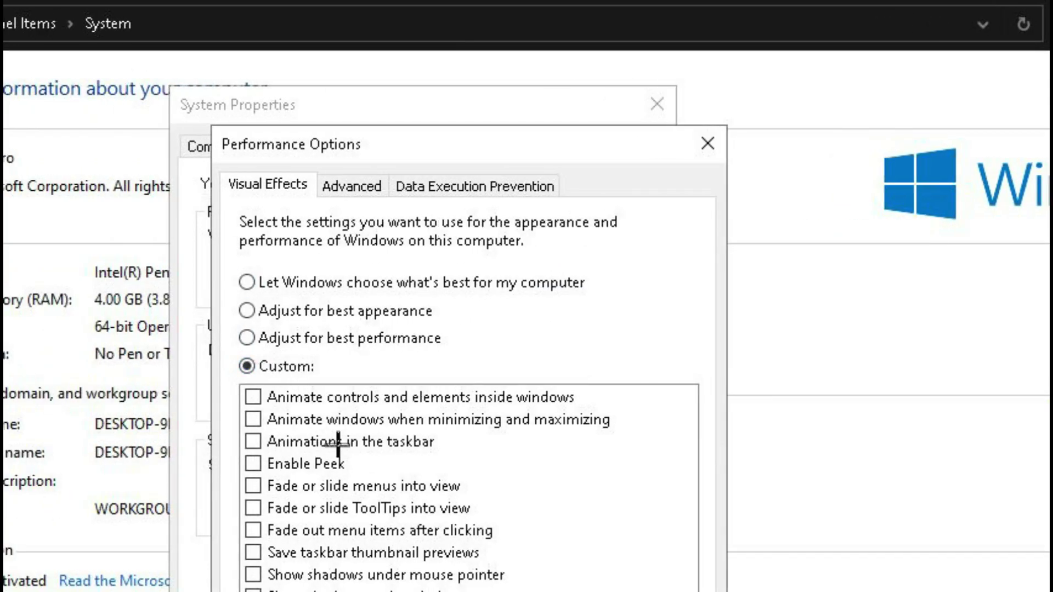
pyautogui.click(269, 382)
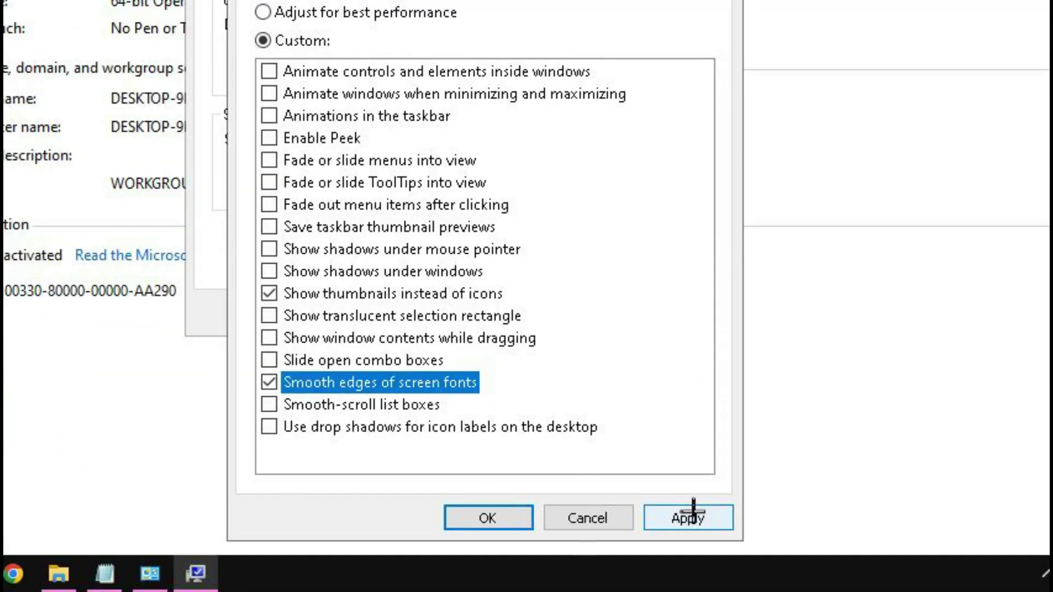
pyautogui.click(690, 516)
pyautogui.click(492, 515)
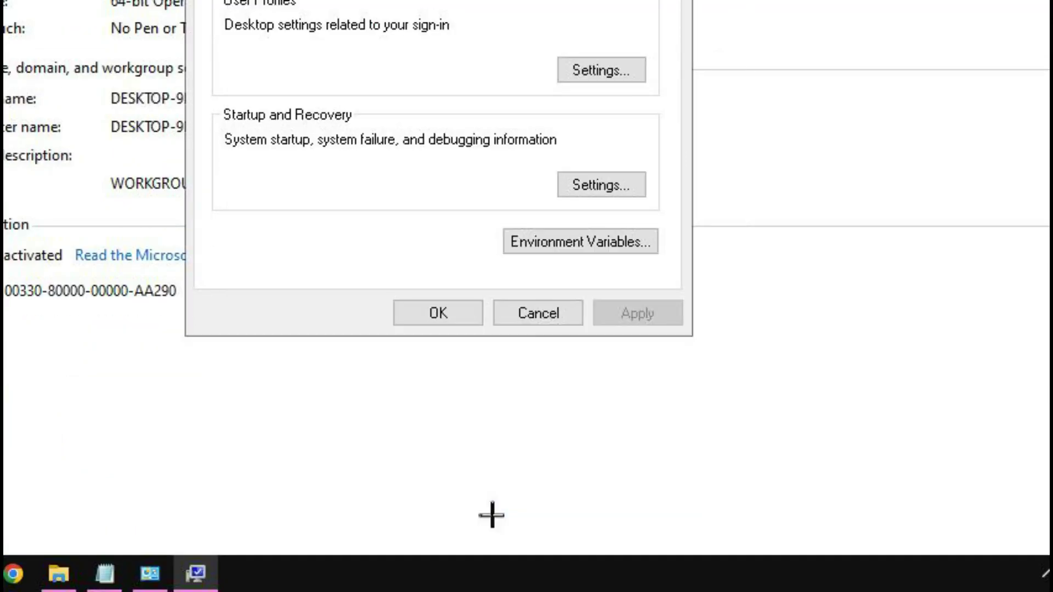
pyautogui.click(439, 312)
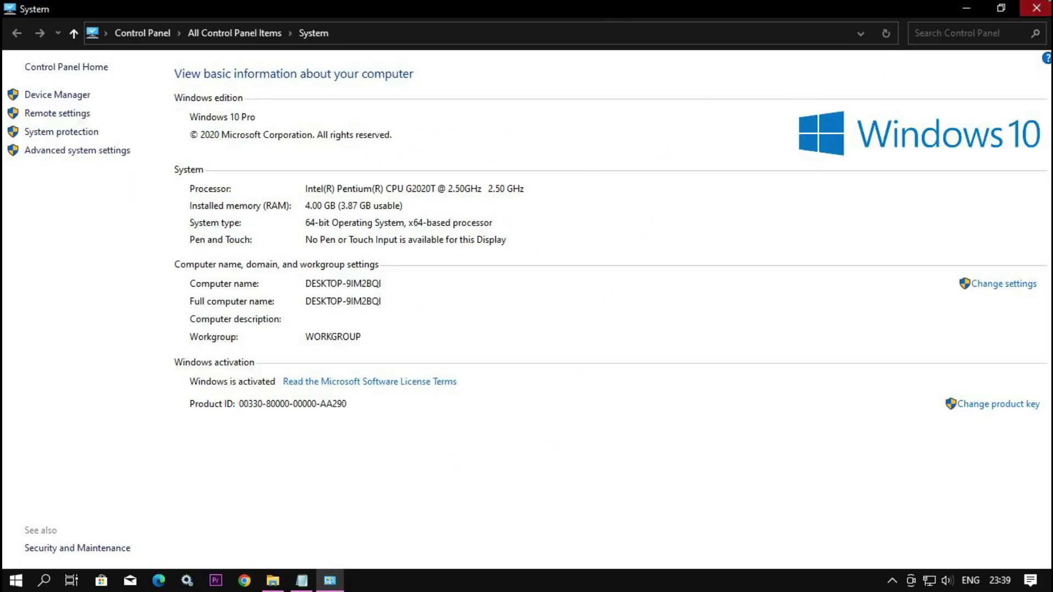
pyautogui.hotkey('alt', 'F4')
pyautogui.hotkey('alt', 'F4')
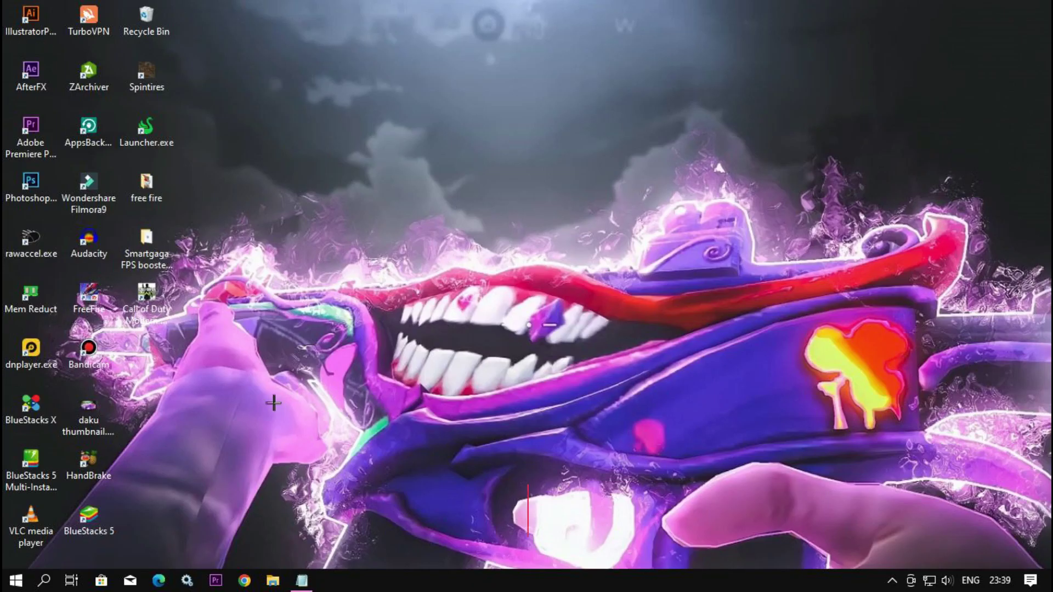
# - Search Windows for "hyper", open Turn Windows features on or off, and enlarge the Windows Features window
pyautogui.press('super')
pyautogui.write('hyper')
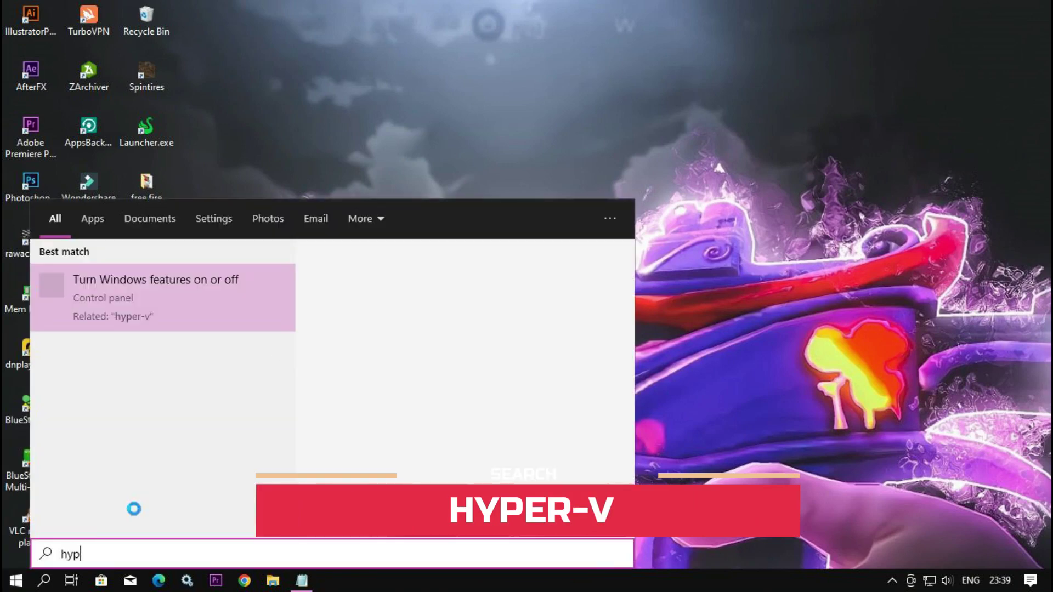
pyautogui.click(118, 298)
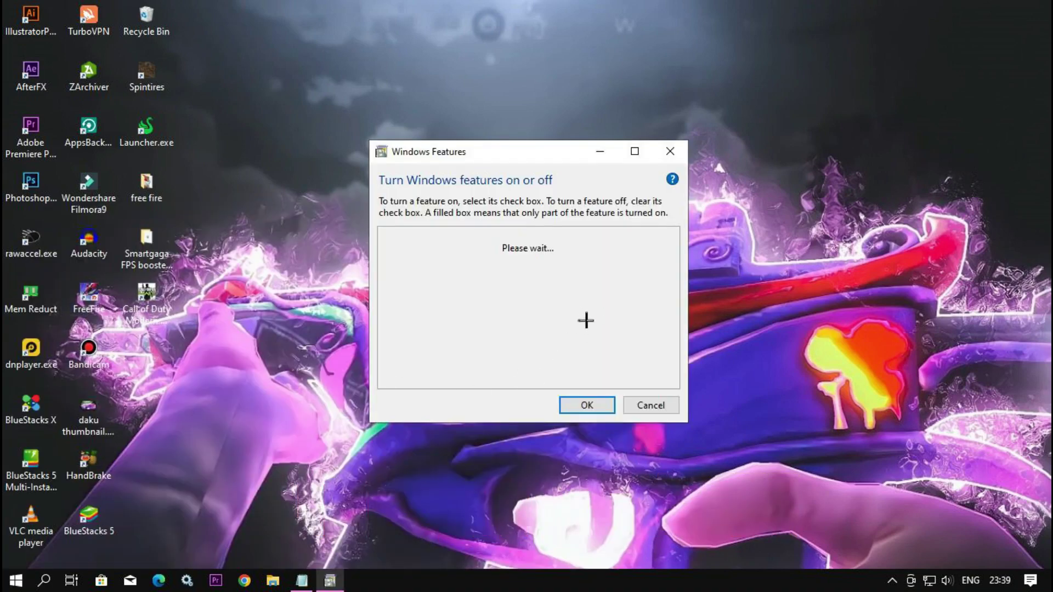
pyautogui.moveTo(370, 141); pyautogui.dragTo(193, 9)
pyautogui.moveTo(454, 33); pyautogui.dragTo(595, 62)
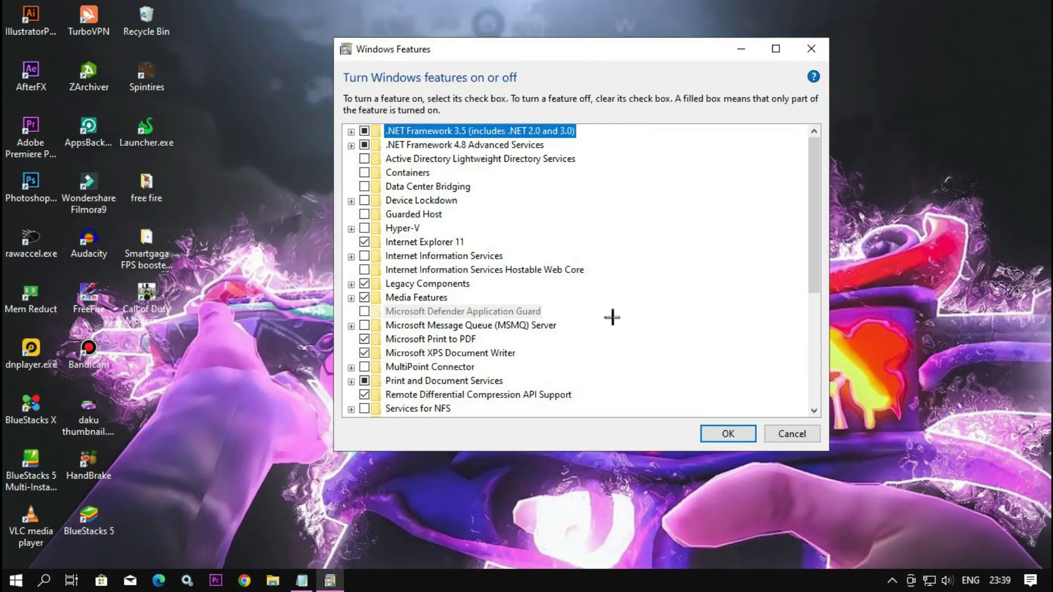
pyautogui.moveTo(813, 197); pyautogui.dragTo(647, 210)
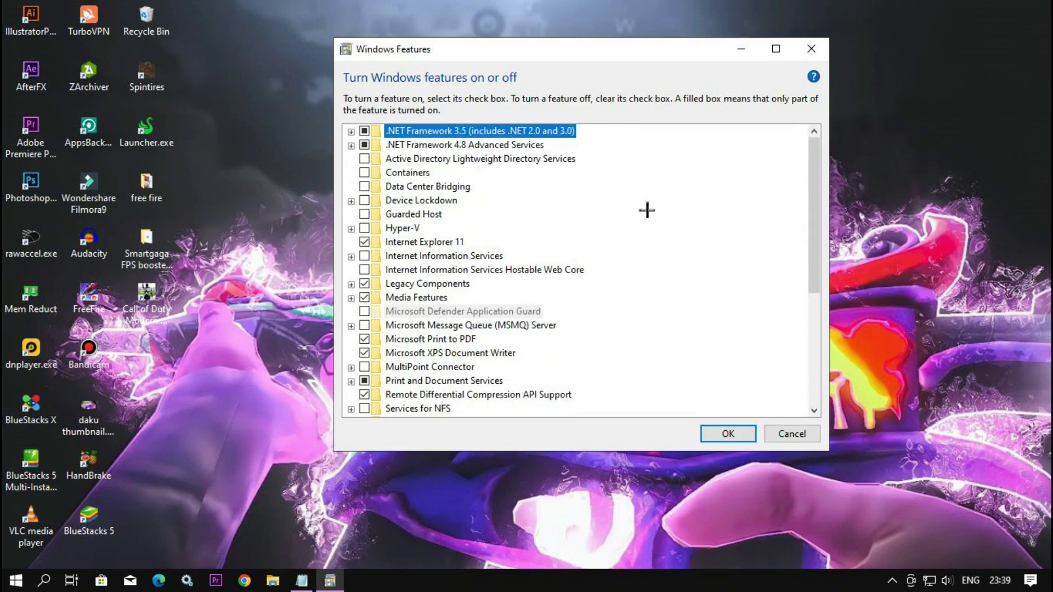
# - Check that Hyper-V and its subfeatures are disabled in the Windows Features list and confirm the dialog
pyautogui.click(414, 230)
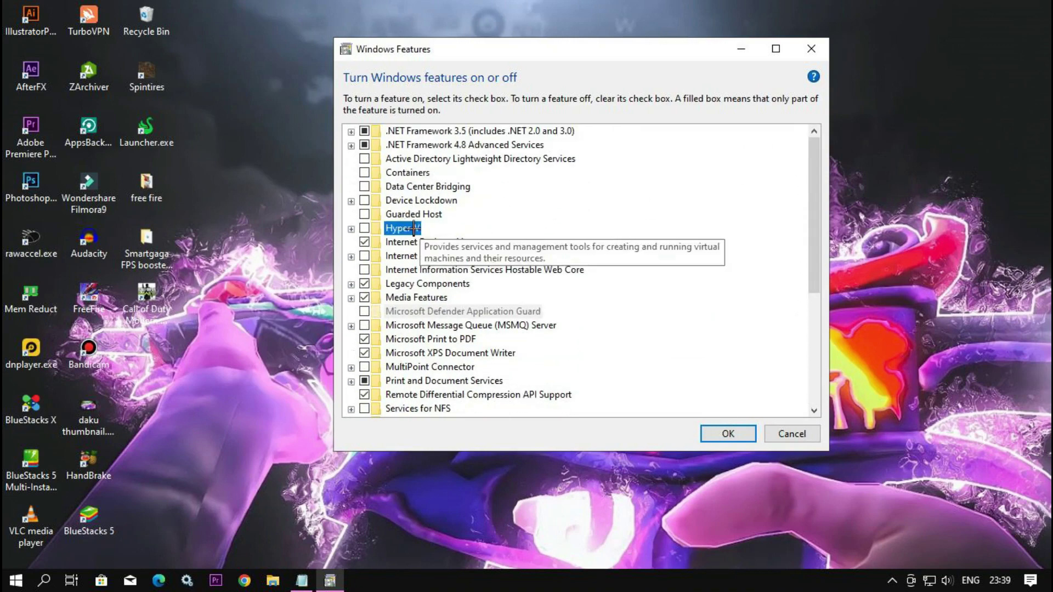
pyautogui.click(351, 229)
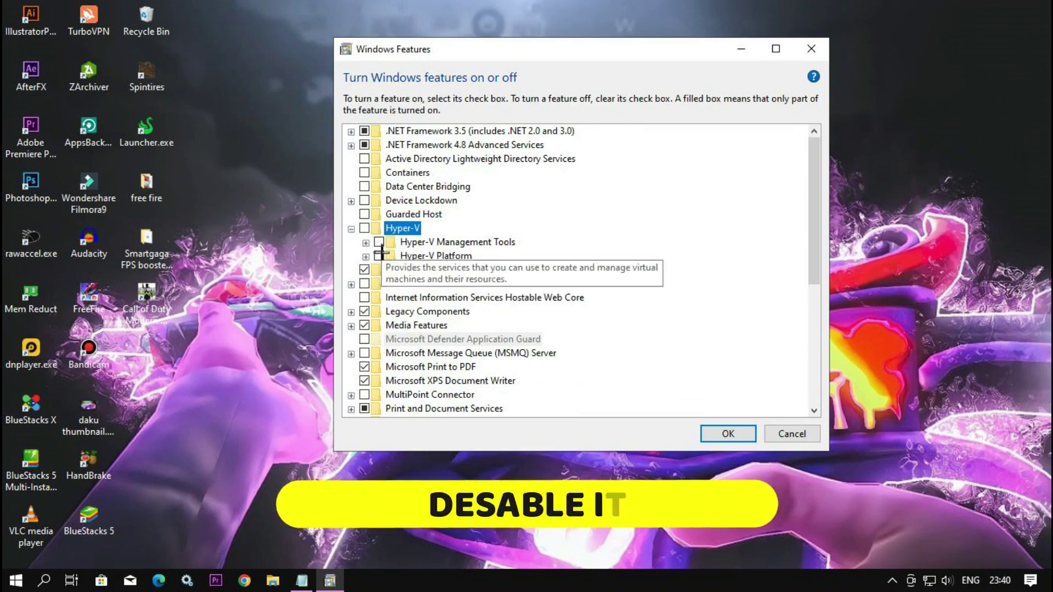
pyautogui.click(351, 229)
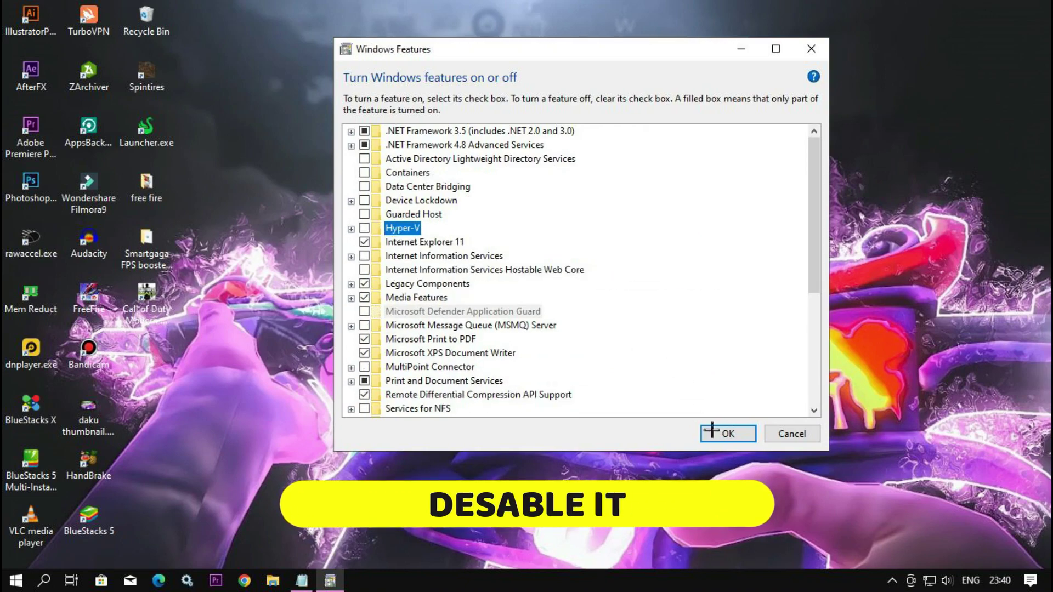
pyautogui.click(727, 434)
# - Launch the SmartGaGa emulator, shrink and reposition its window, and refresh the desktop
pyautogui.rightClick(482, 188)
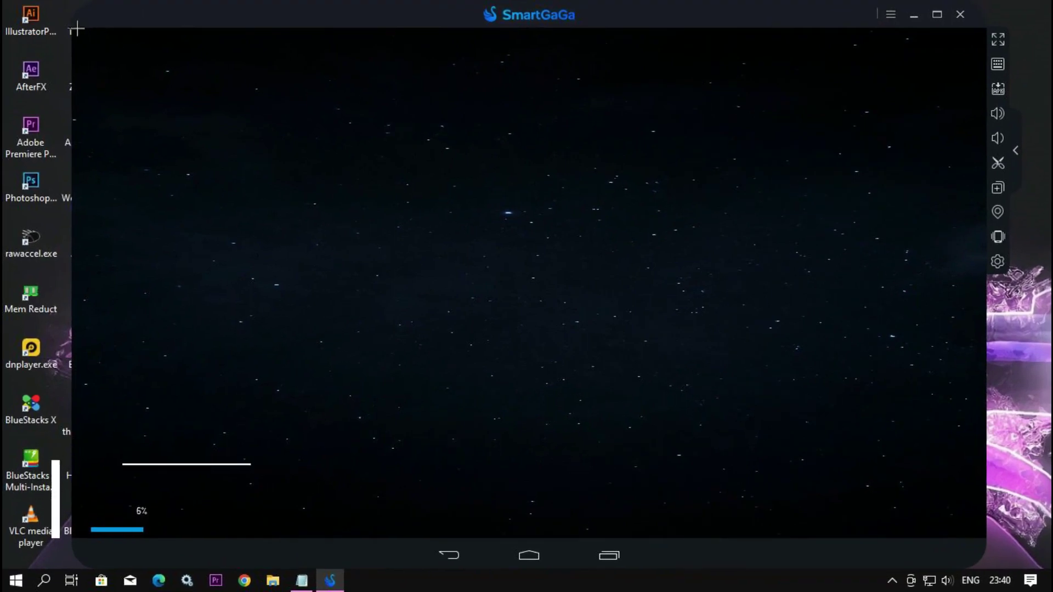
pyautogui.moveTo(79, 14); pyautogui.dragTo(365, 117)
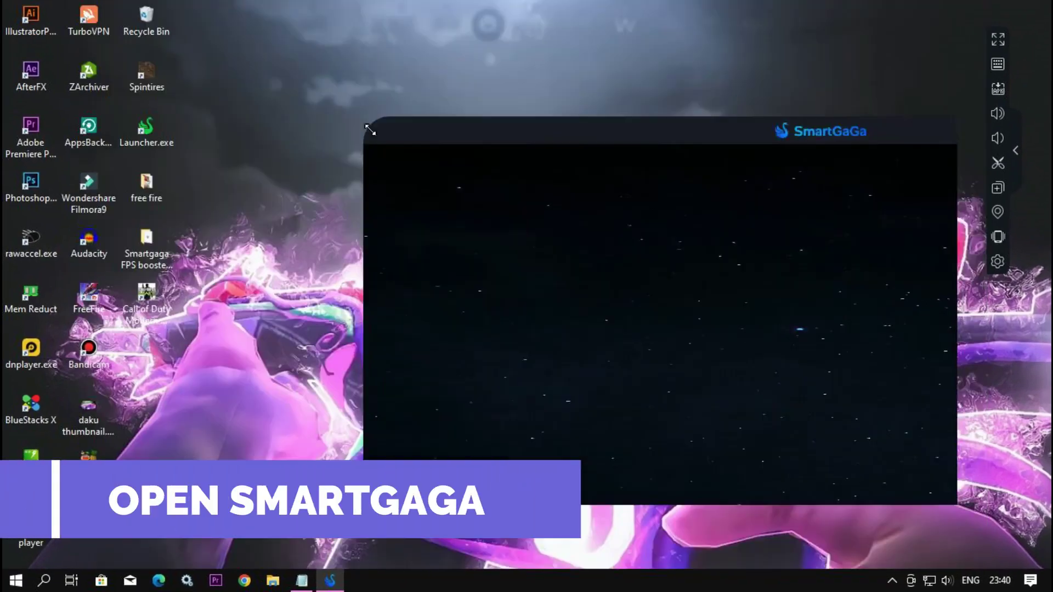
pyautogui.moveTo(458, 117); pyautogui.dragTo(421, 114)
pyautogui.rightClick(496, 57)
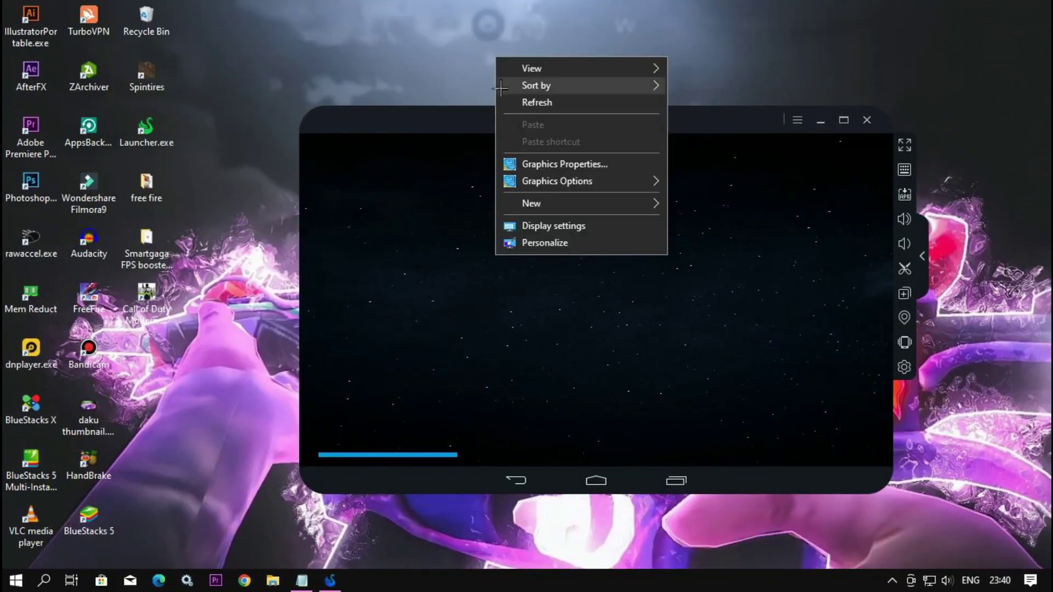
pyautogui.rightClick(504, 68)
pyautogui.click(511, 119)
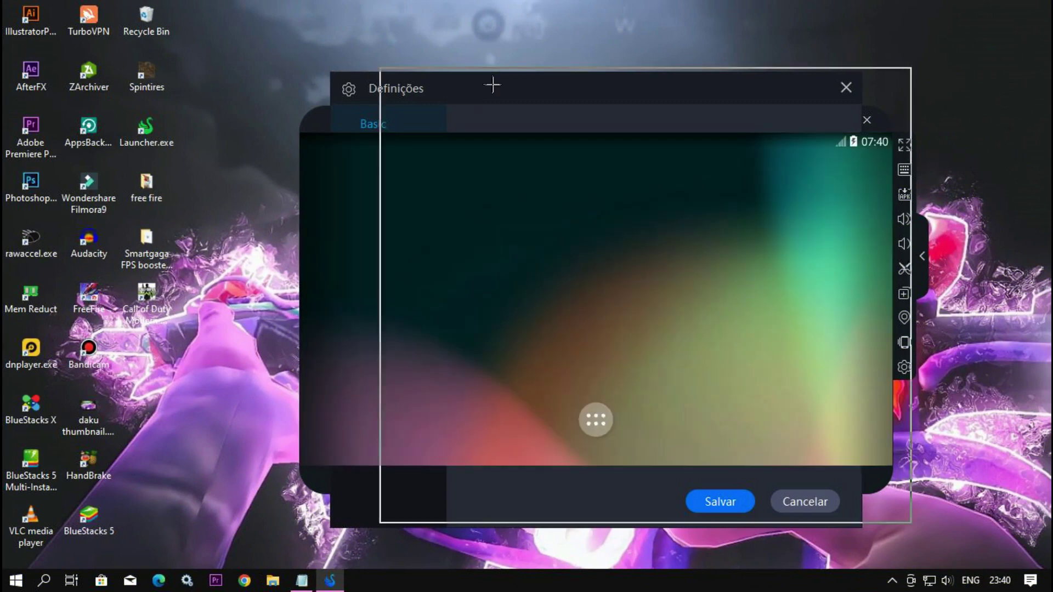
# - Reopen SmartGaGa's settings, leave CPU and RAM on Auto with the DirectX renderer in Avançado, and open the Jogos section
pyautogui.moveTo(491, 84); pyautogui.dragTo(450, 93)
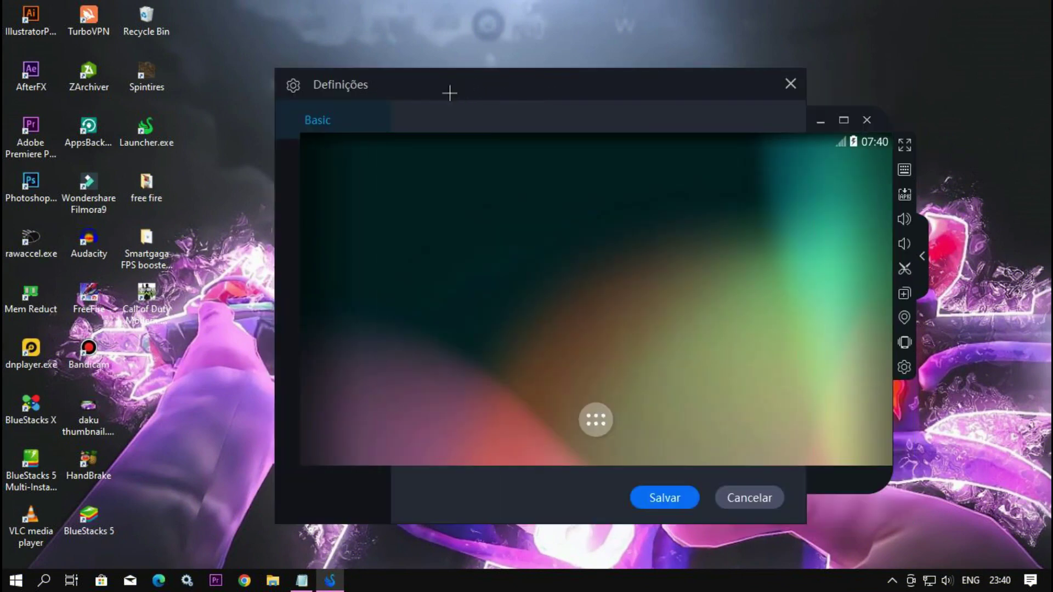
pyautogui.click(790, 83)
pyautogui.click(905, 367)
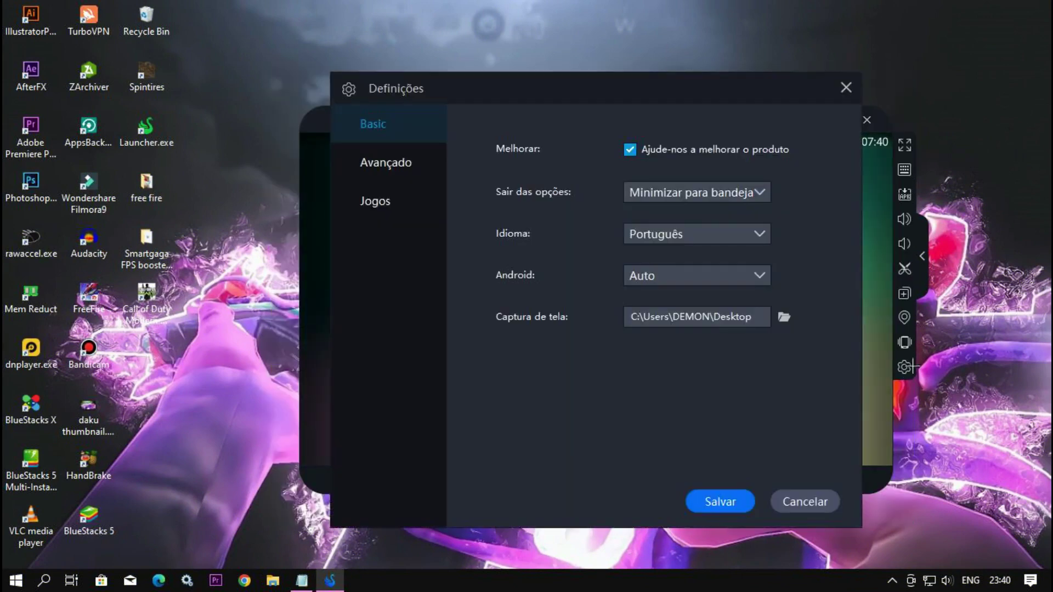
pyautogui.click(389, 170)
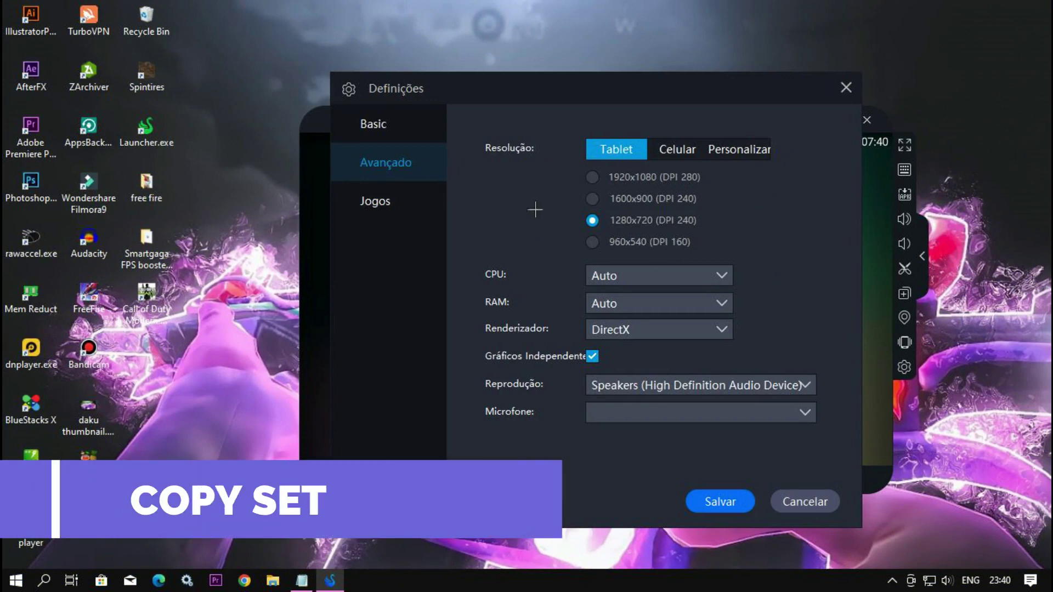
pyautogui.click(617, 266)
pyautogui.click(617, 297)
pyautogui.click(617, 304)
pyautogui.click(619, 324)
pyautogui.click(620, 329)
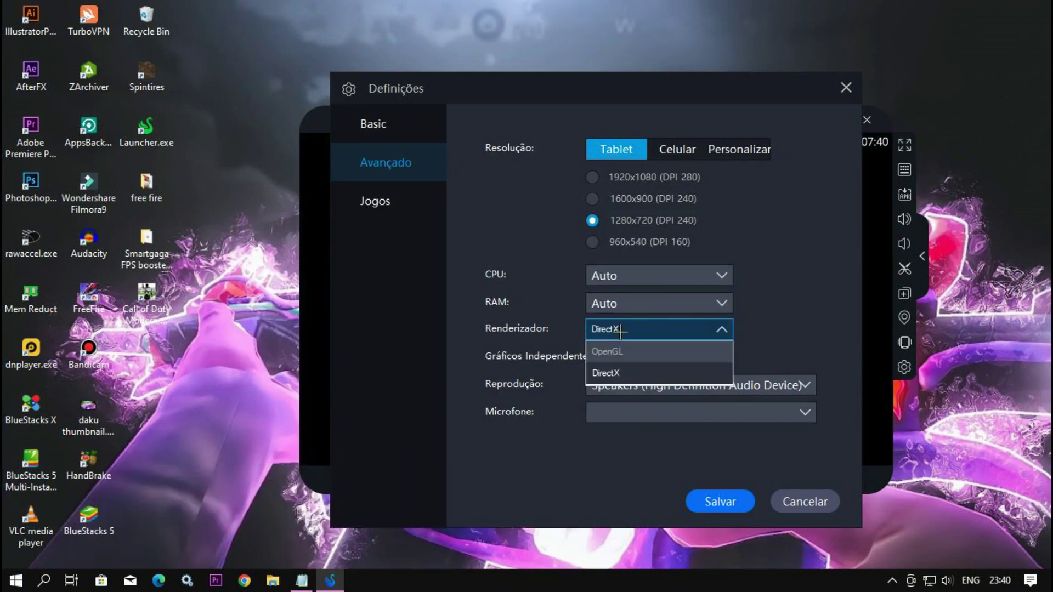
pyautogui.click(611, 374)
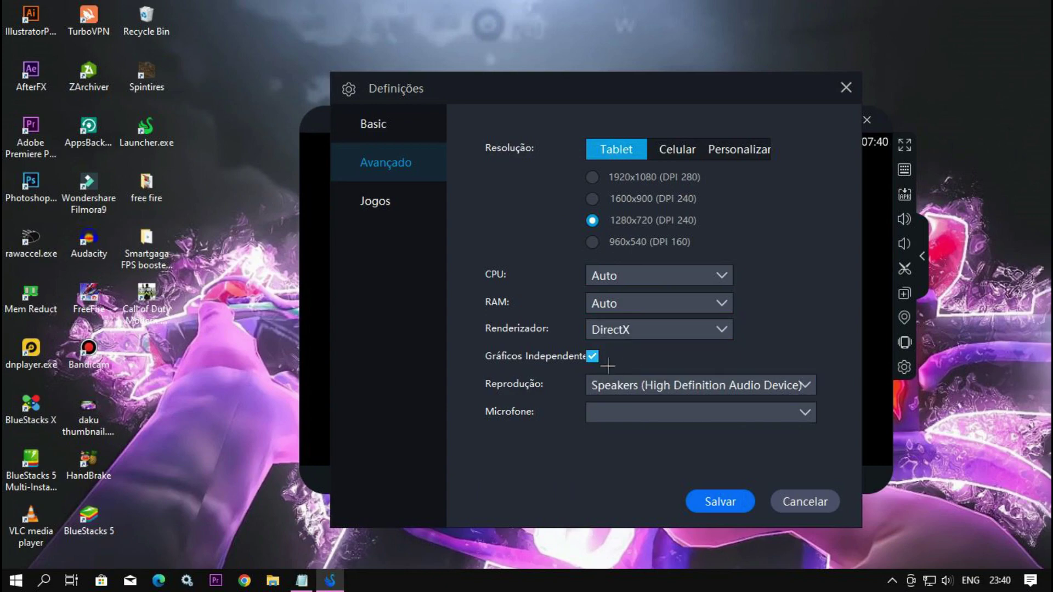
pyautogui.click(374, 206)
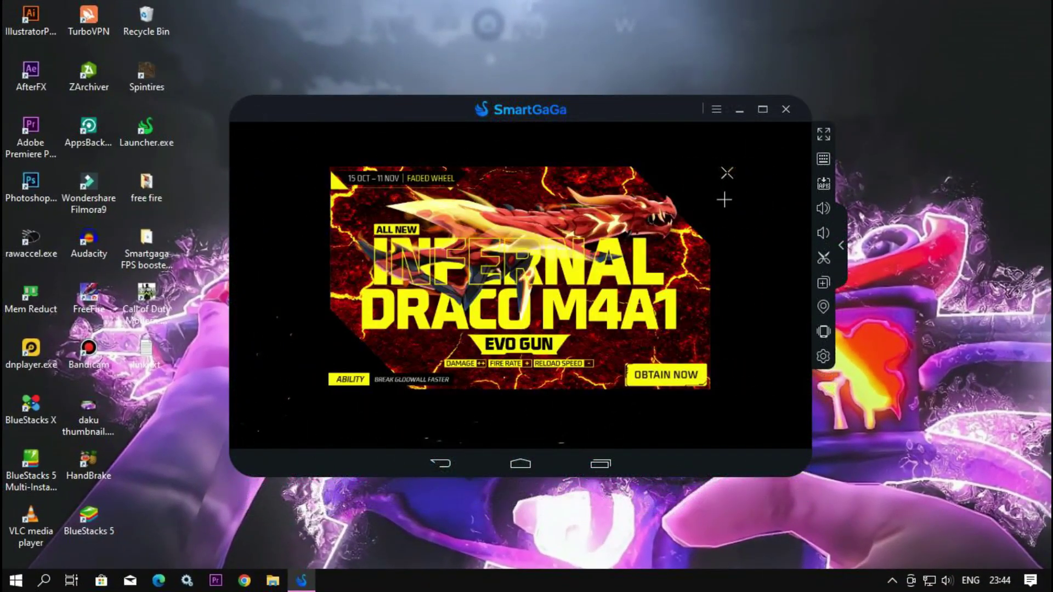
# - Dismiss the Free Fire promotion, set Graphics to Standard and High FPS to High in the display settings, and close them
pyautogui.click(725, 173)
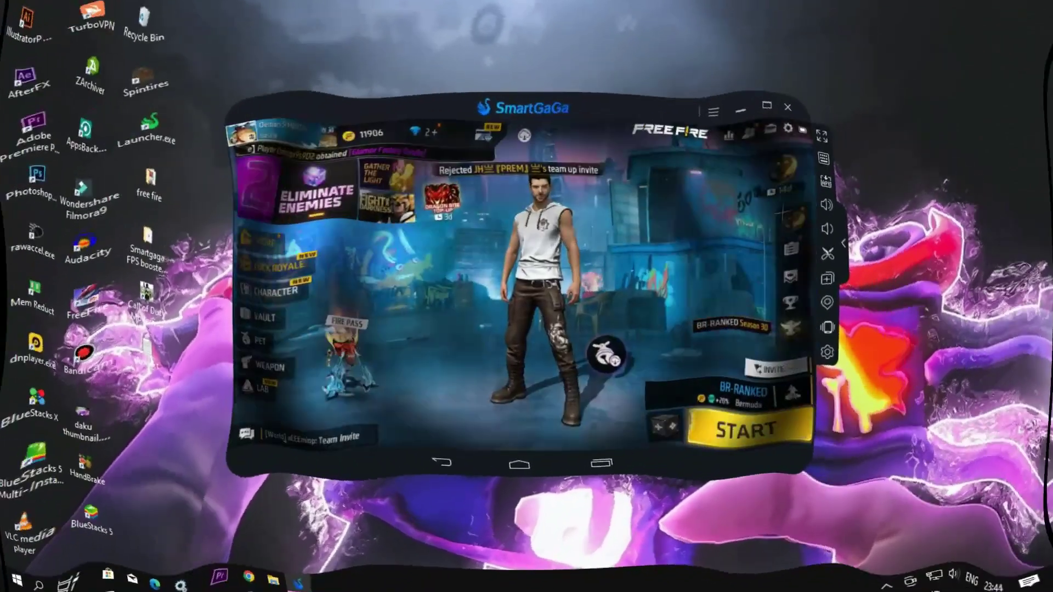
pyautogui.click(788, 128)
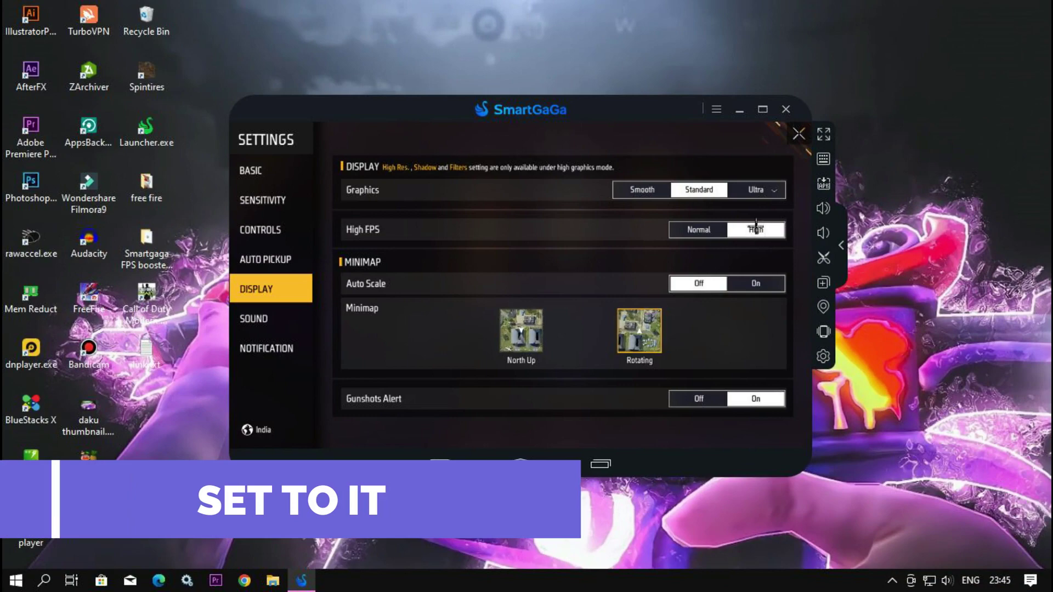
pyautogui.click(797, 135)
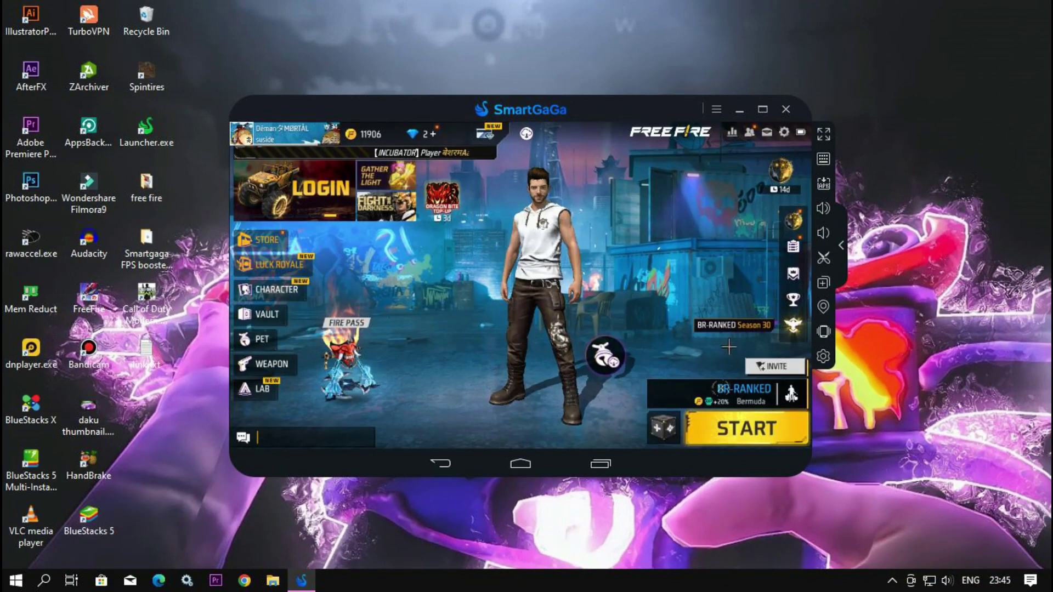